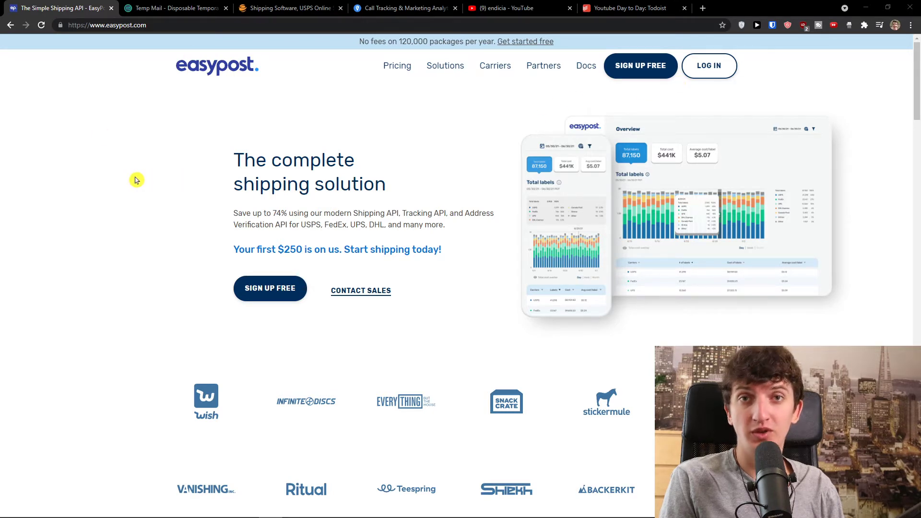
Open EasyPost's sign-up form, enter the name, and paste the Temp Mail address into Email
click(640, 68)
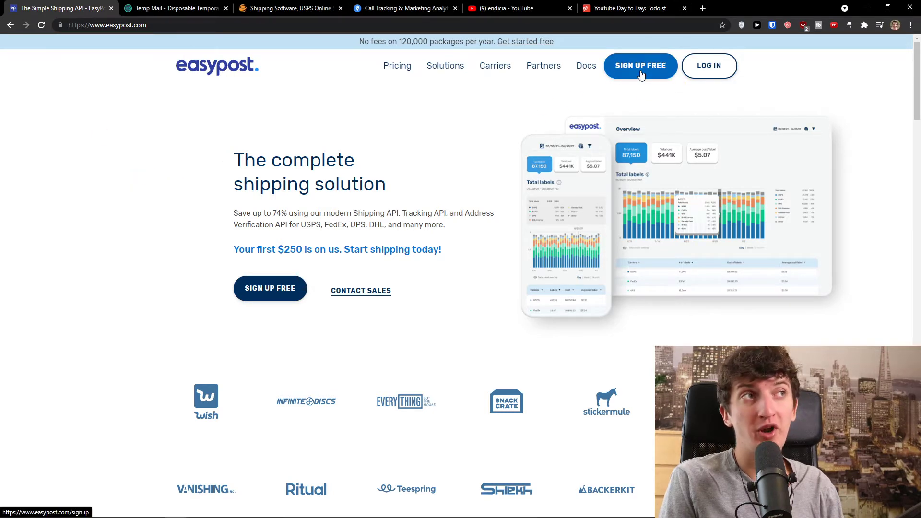
click(594, 177)
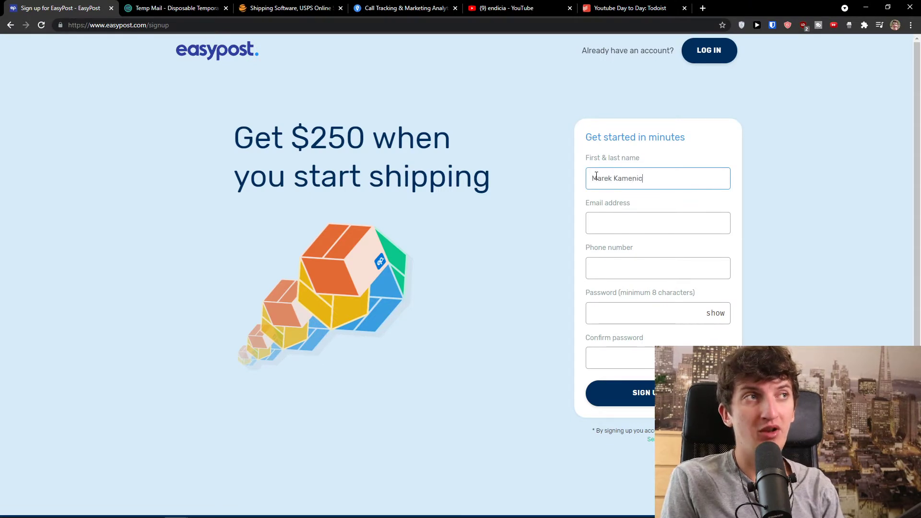
click(173, 8)
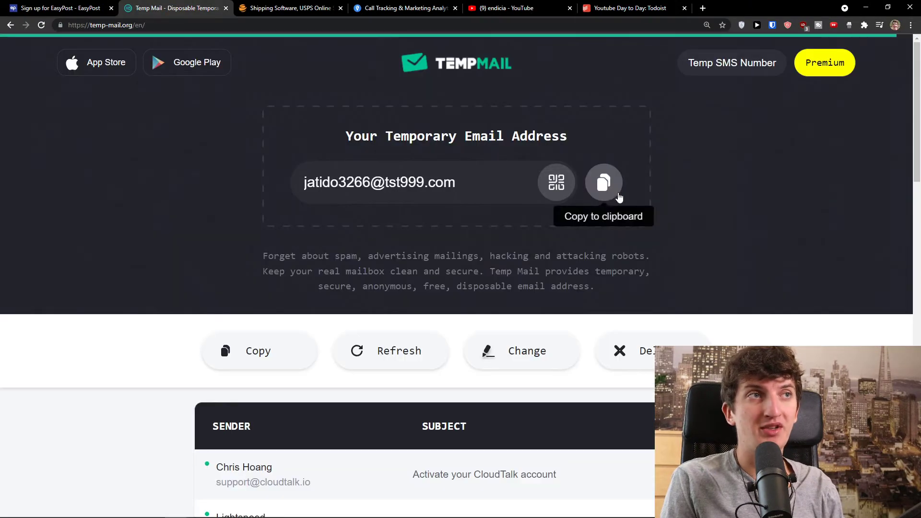
click(602, 180)
click(85, 4)
click(624, 223)
key(ctrl+v)
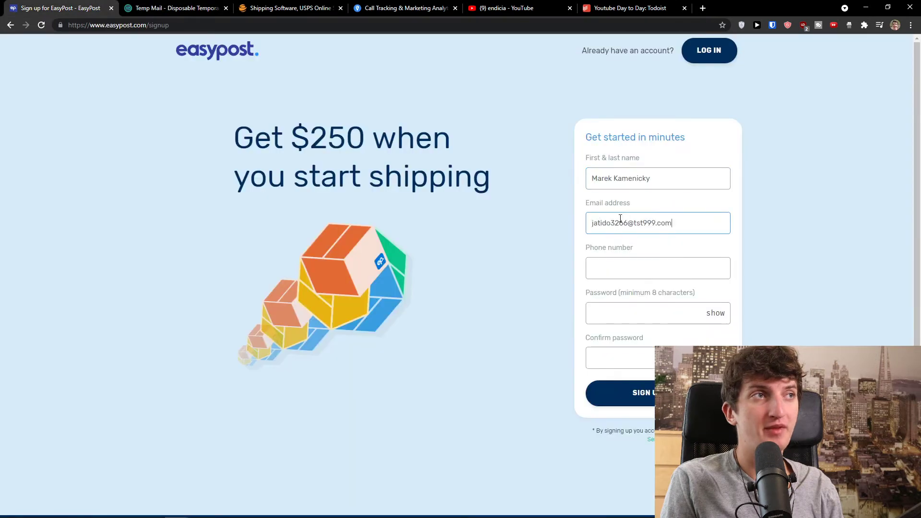
Enter the phone number and a matching password, then submit the sign-up form
scroll(528, 216, down, 1)
click(618, 238)
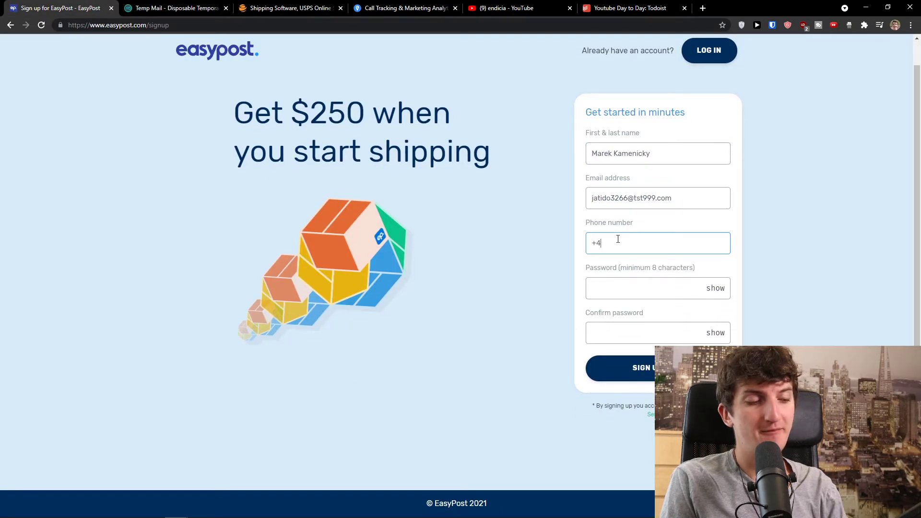
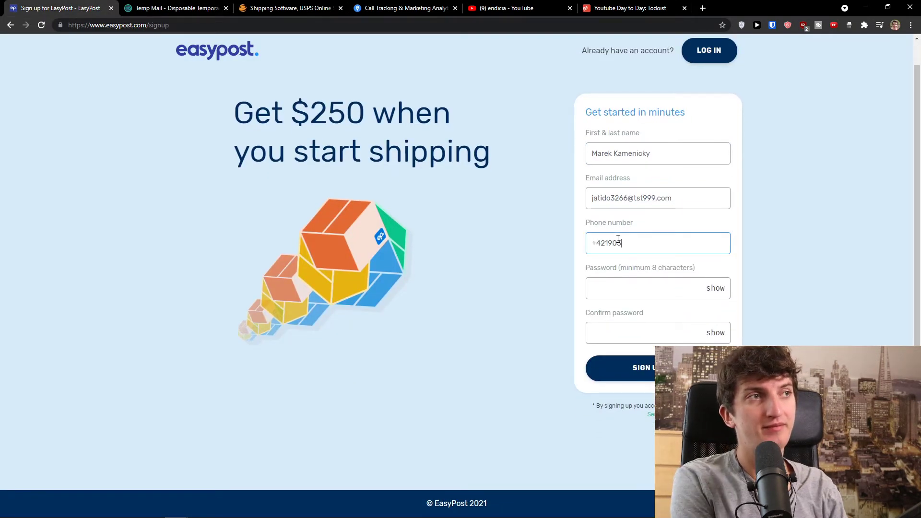
key(Tab)
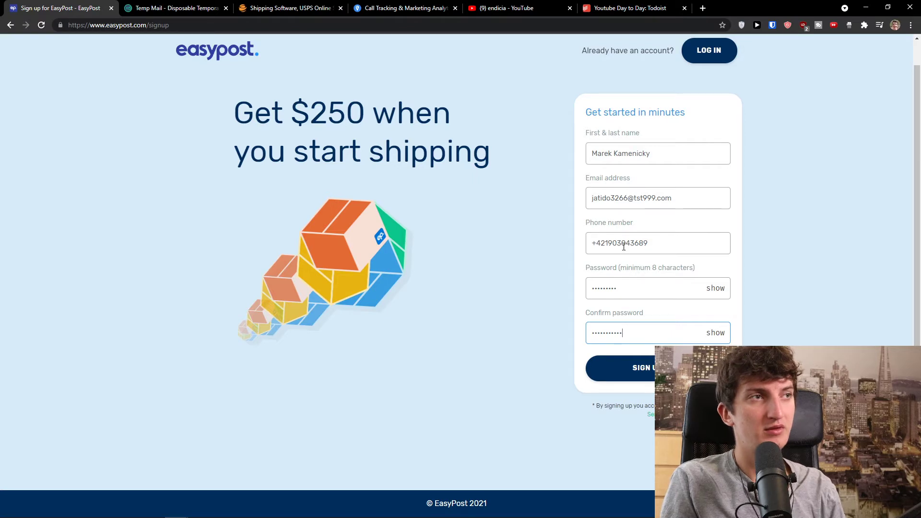
click(634, 286)
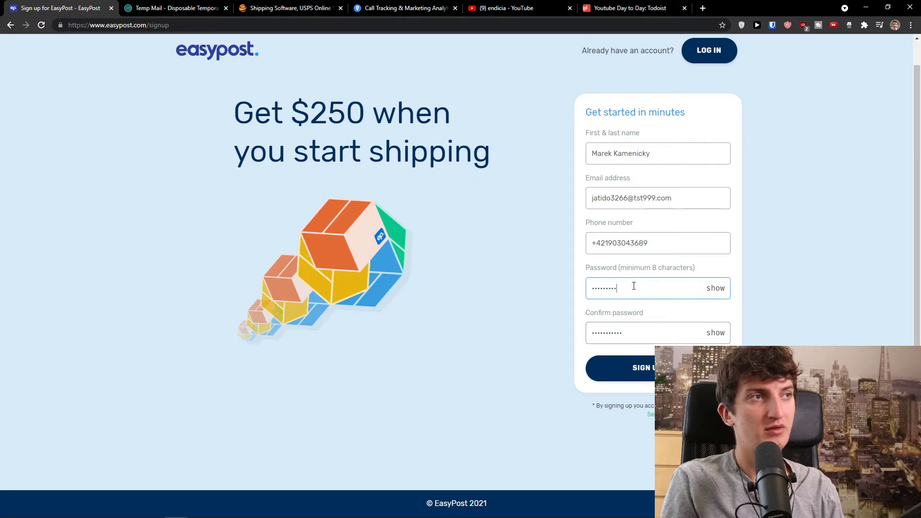
click(637, 368)
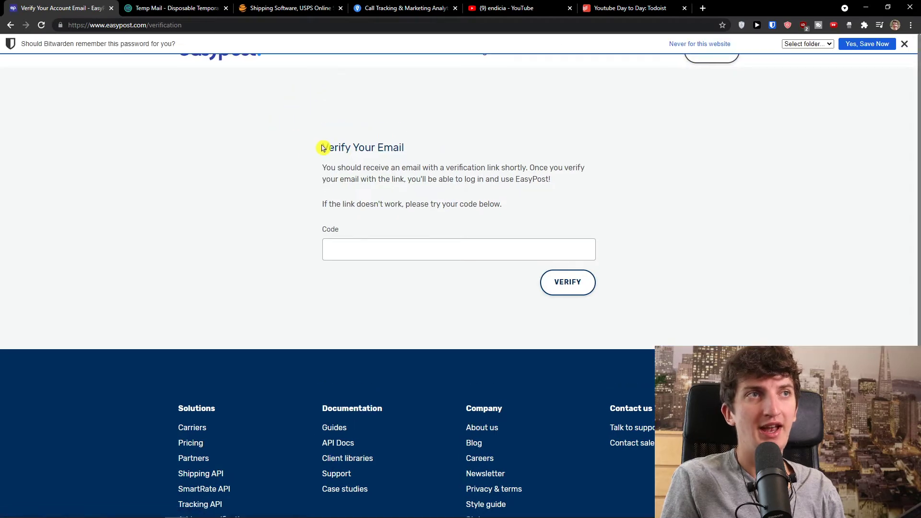
Open EasyPost's verification e-mail in the Temp Mail inbox and copy the code
drag(321, 147, 555, 208)
key(ctrl+Tab)
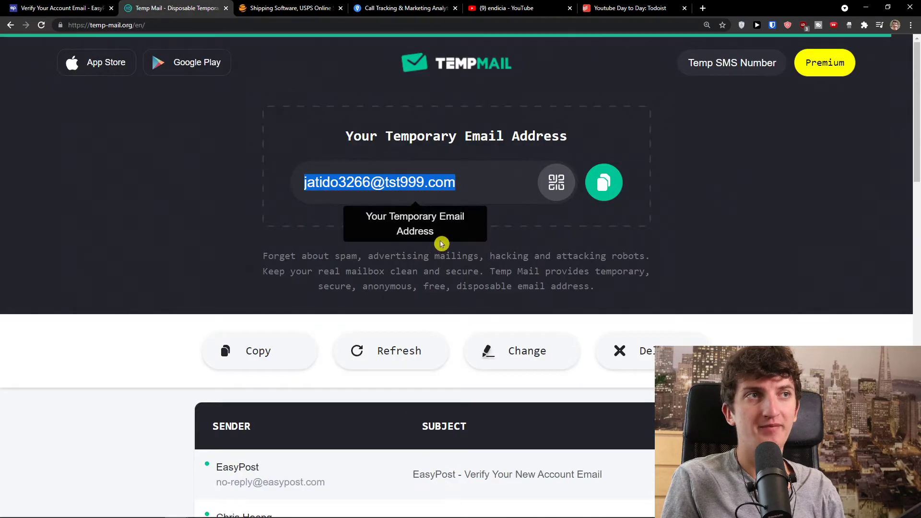
scroll(480, 312, down, 2)
click(515, 382)
scroll(514, 382, down, 8)
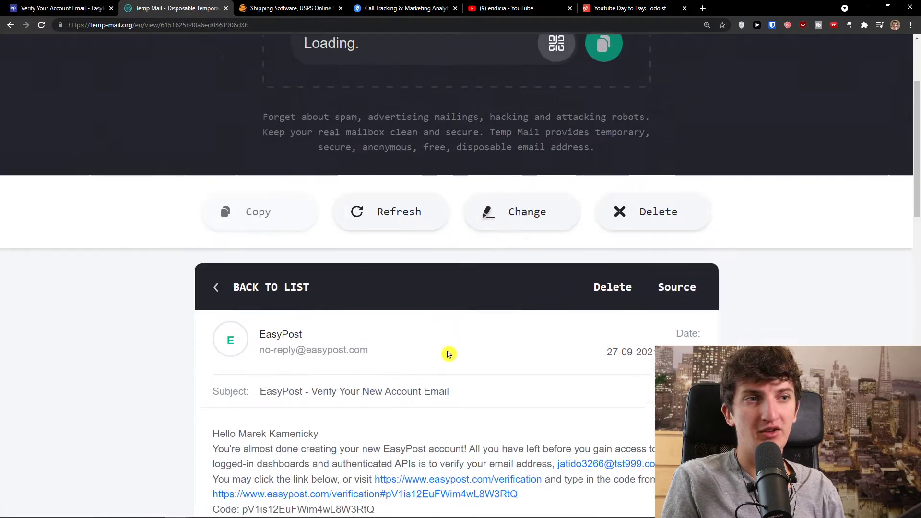
scroll(432, 345, up, 1)
drag(375, 312, 242, 314)
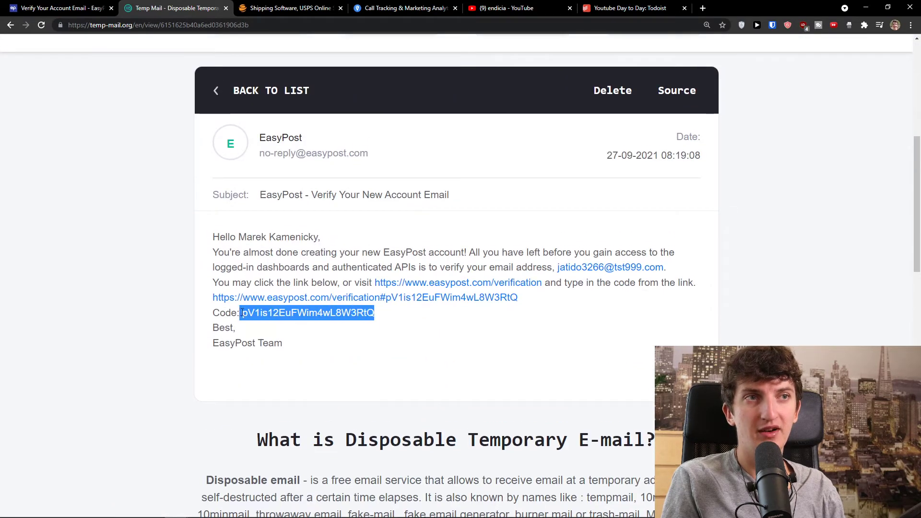
key(ctrl+c)
Paste the verification code into EasyPost's Code field and verify the account
click(30, 8)
click(408, 247)
key(ctrl+v)
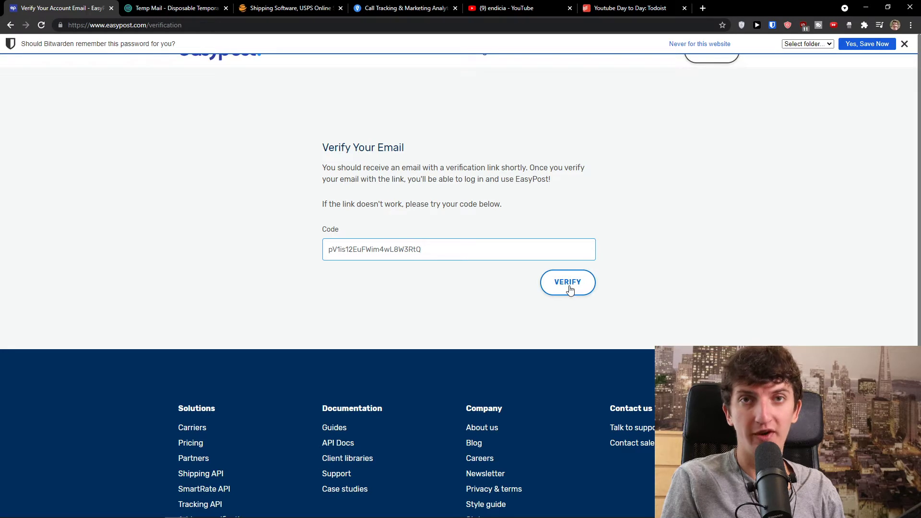
click(570, 289)
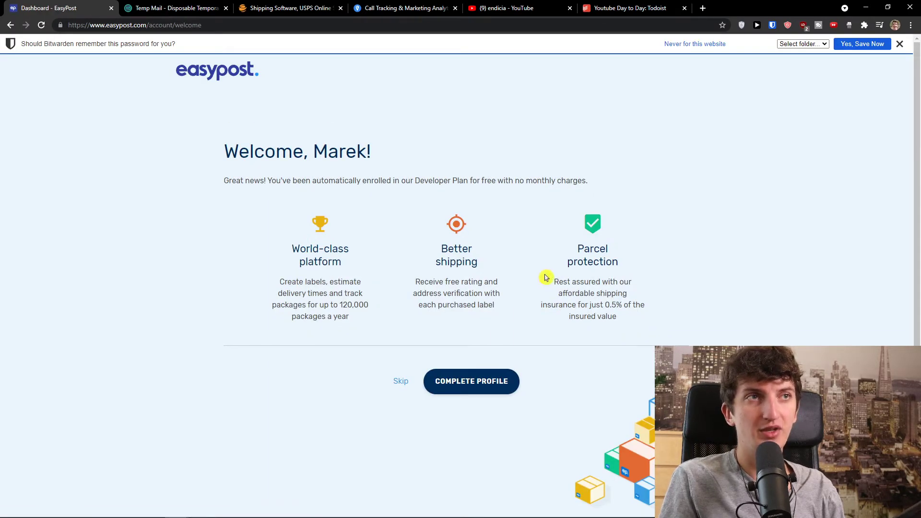
Zoom in on the welcome page and read its introductory message
drag(223, 152, 380, 181)
key(ctrl+plus)
key(ctrl+plus)
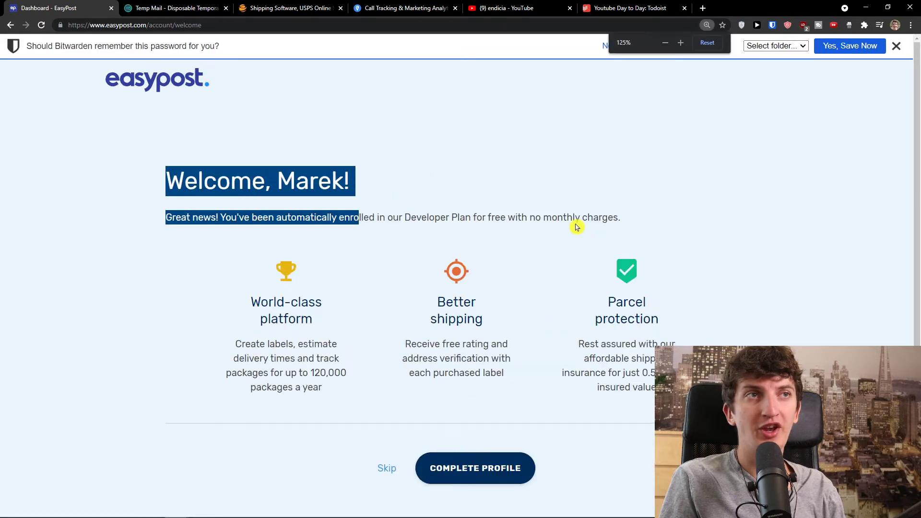
scroll(549, 230, down, 1)
click(545, 230)
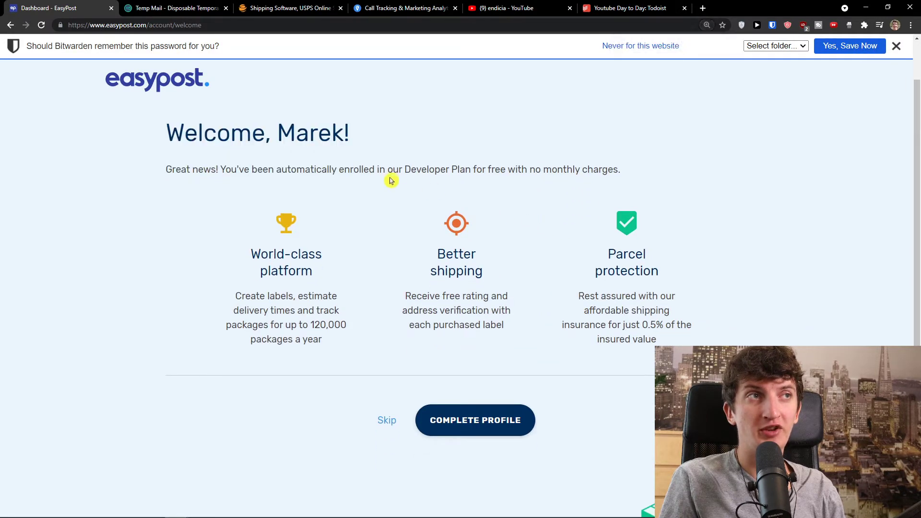
drag(402, 170, 607, 175)
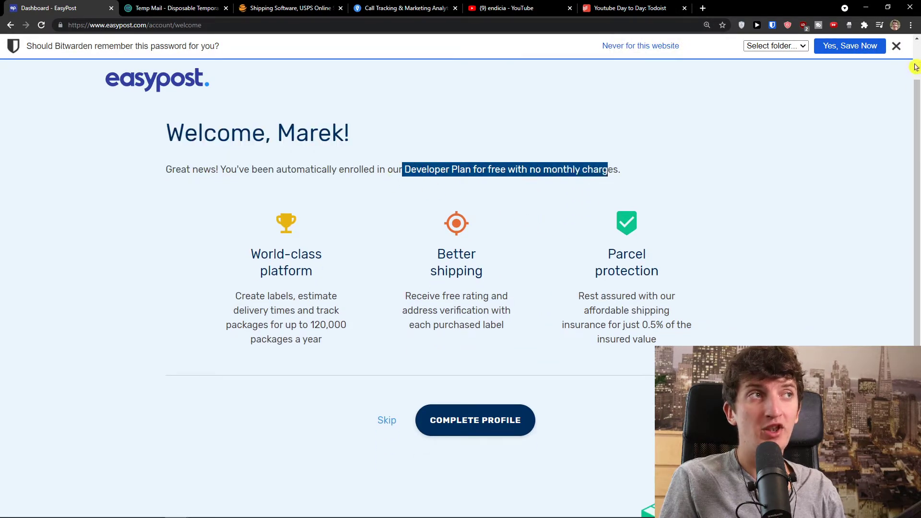
Dismiss the Bitwarden password prompt and read the World-class platform, Better shipping and Parcel protection sections
click(896, 46)
drag(247, 249, 324, 282)
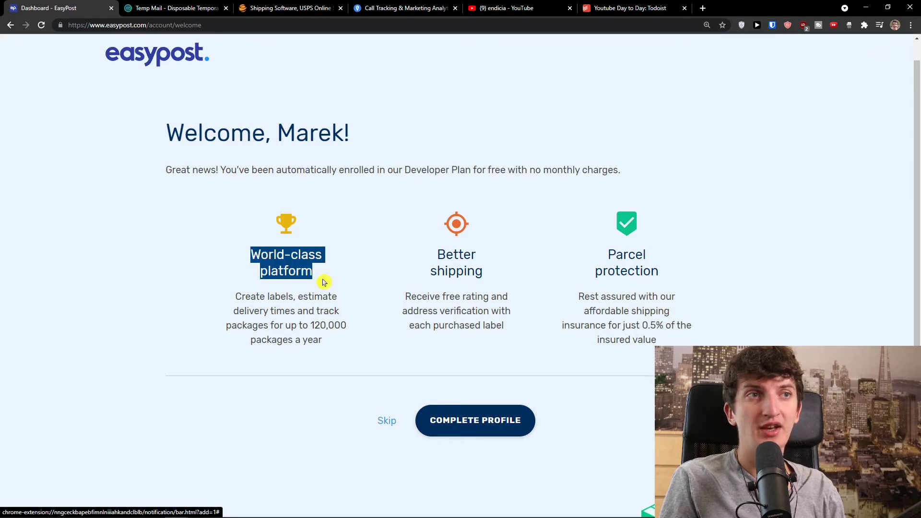
drag(438, 257, 502, 290)
click(508, 278)
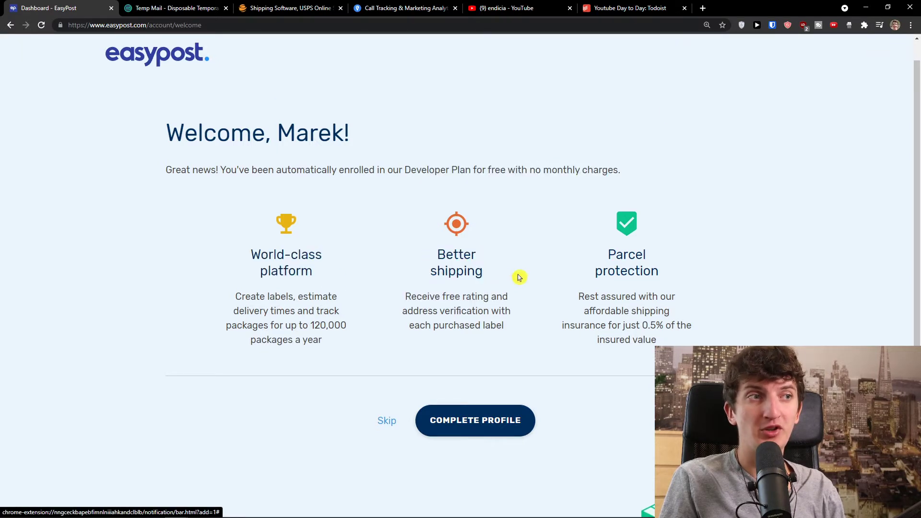
drag(579, 259, 663, 281)
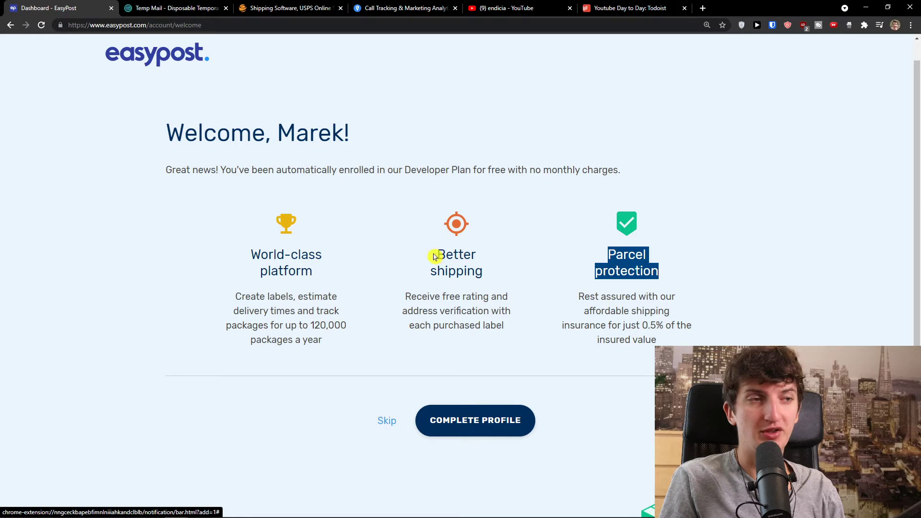
scroll(434, 257, down, 2)
Open the Complete Profile form and look over its fields
click(473, 356)
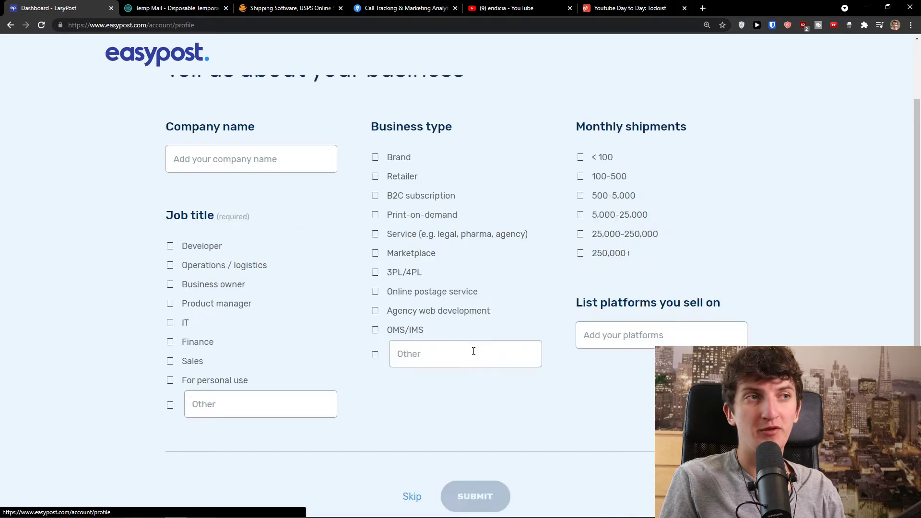
scroll(345, 270, down, 4)
scroll(341, 272, up, 1)
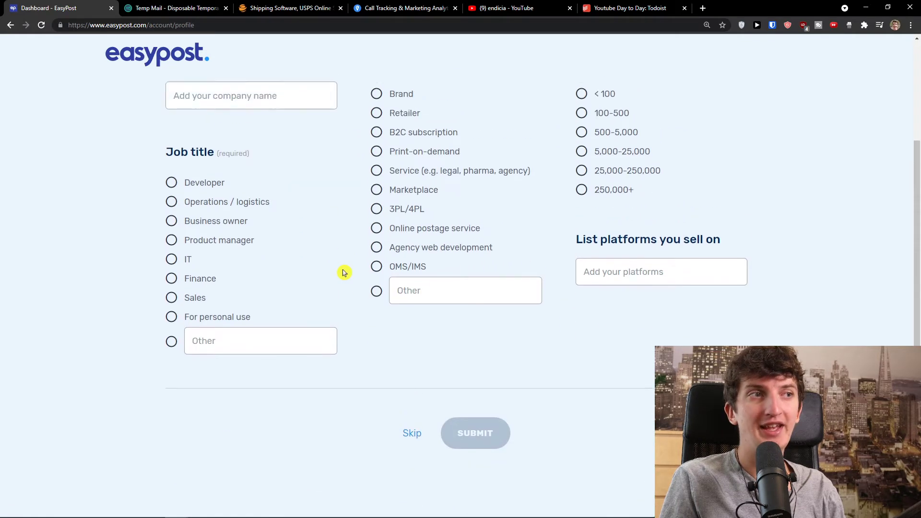
scroll(345, 272, up, 2)
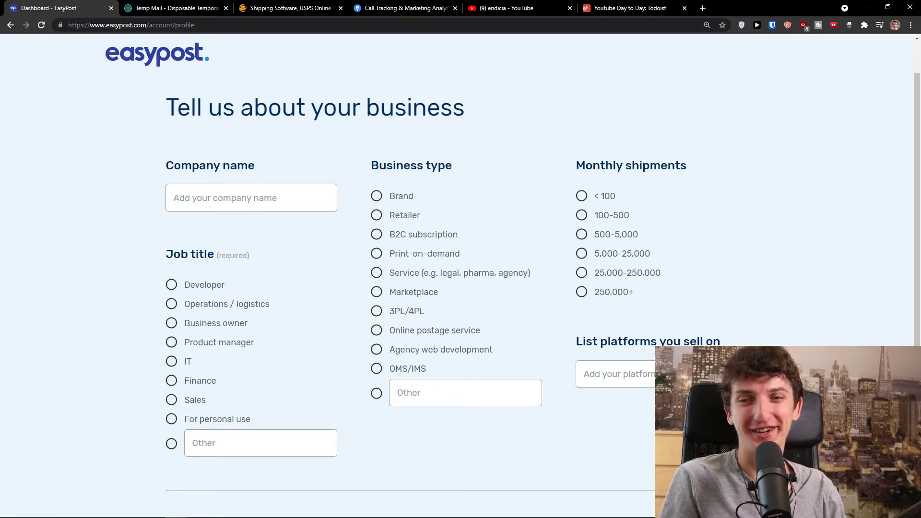
mouse_move(878, 511)
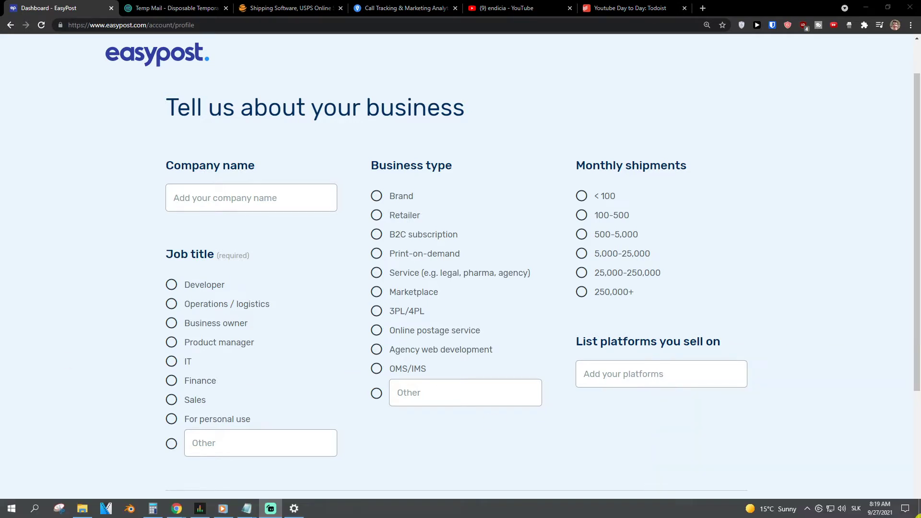
click(819, 509)
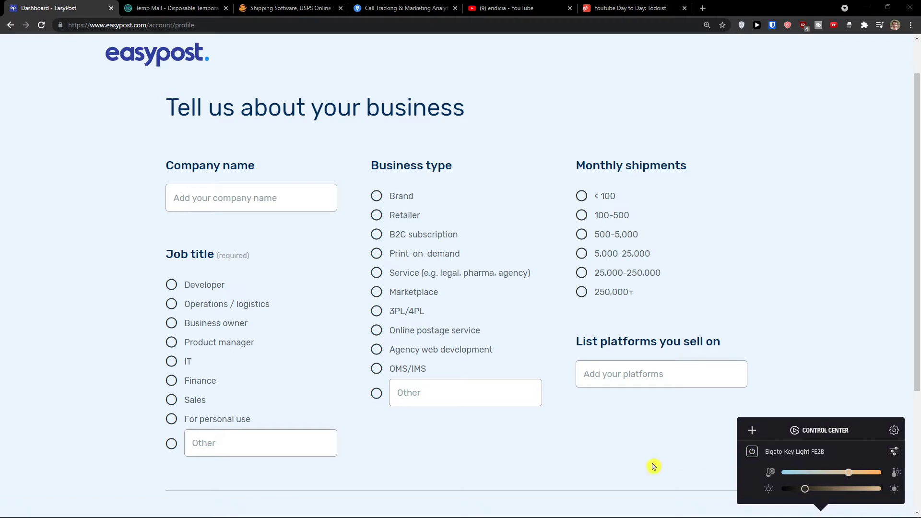
click(615, 465)
Submit the profile as company 'Sun', Business owner, Service, under 100 shipments, and return to Shipments
click(225, 205)
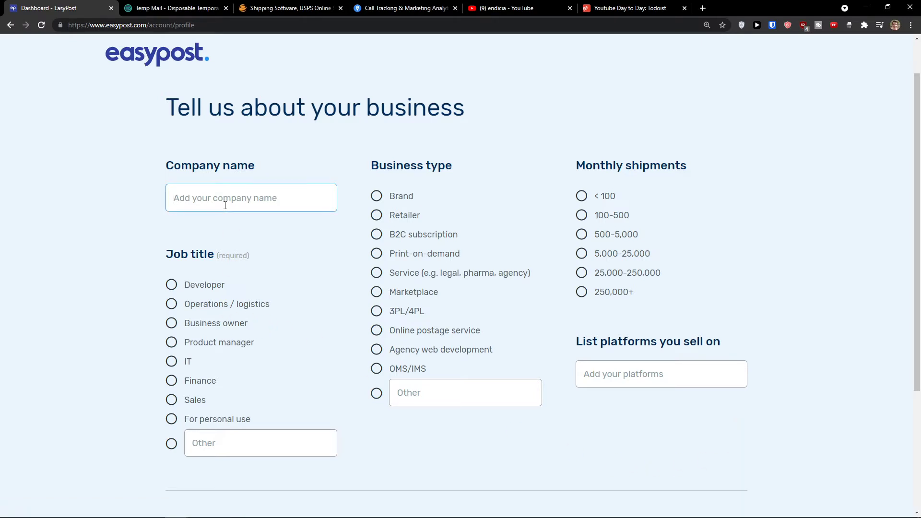
text(Sun wei LLC)
scroll(214, 259, down, 1)
click(177, 278)
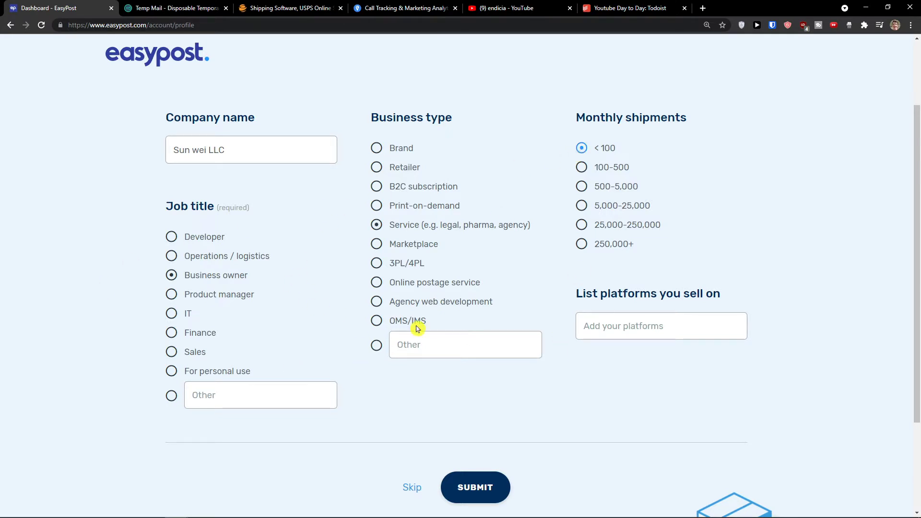
click(474, 487)
click(411, 8)
click(95, 8)
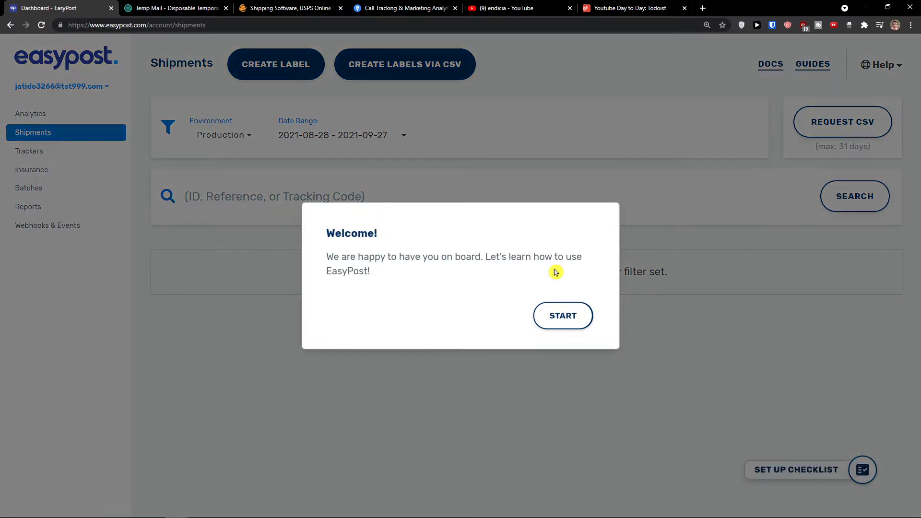
Step through the tour's account management, label creation, reporting and setup checklist tips
click(544, 320)
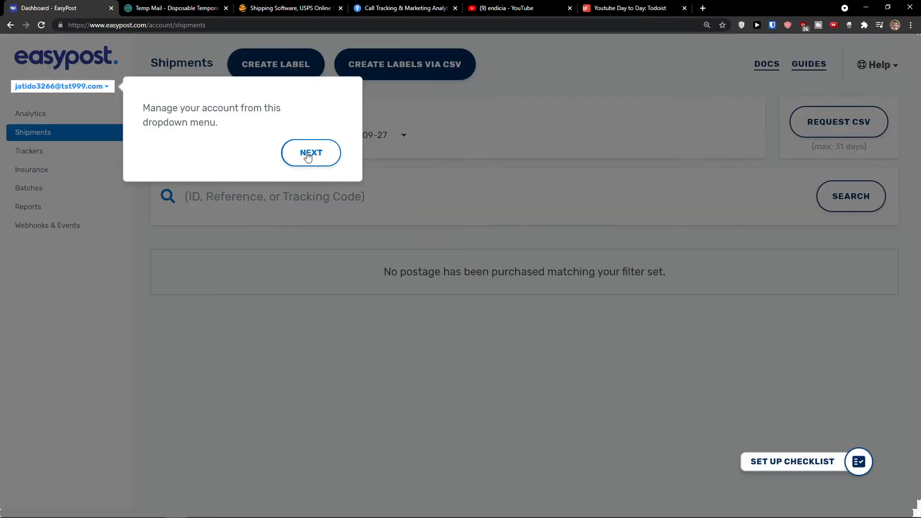
drag(140, 107, 233, 127)
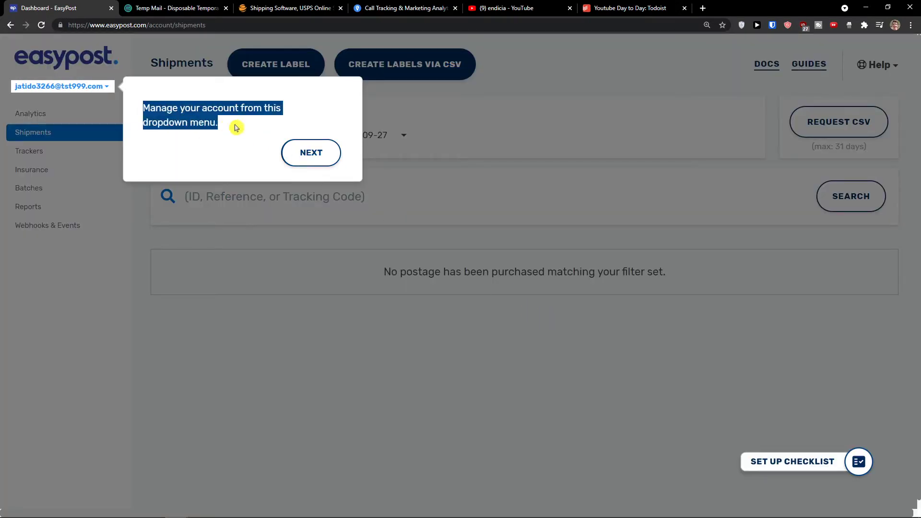
click(324, 156)
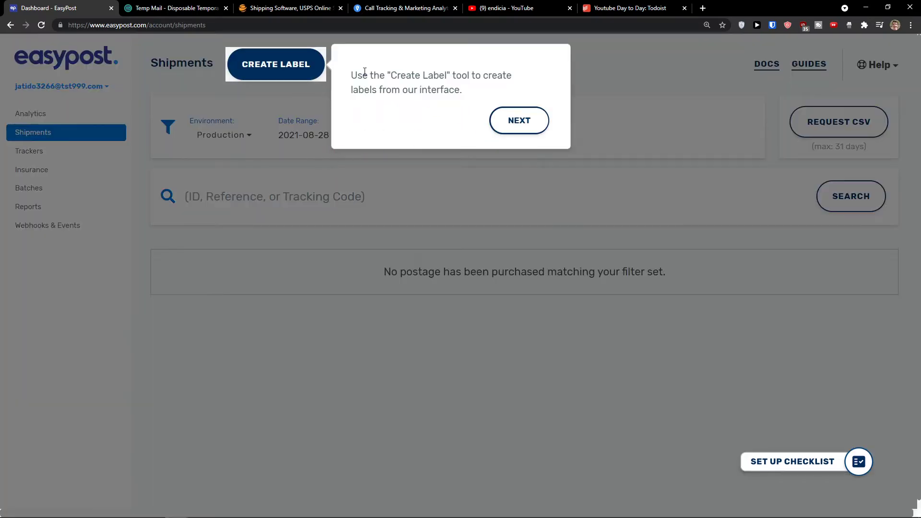
drag(357, 76, 510, 97)
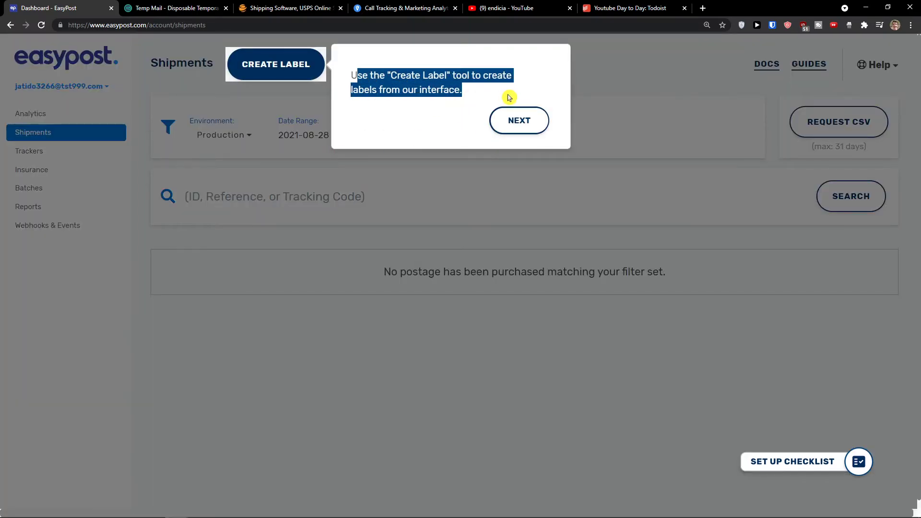
click(519, 120)
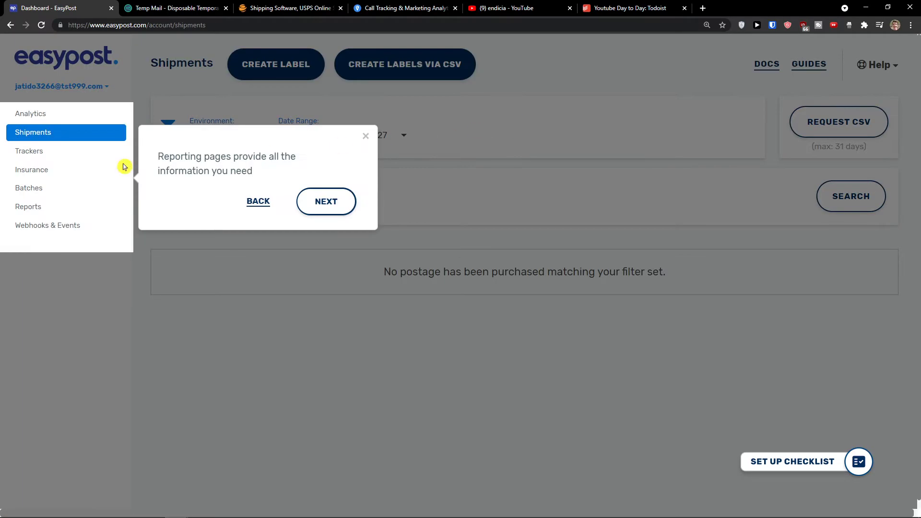
drag(158, 157, 272, 174)
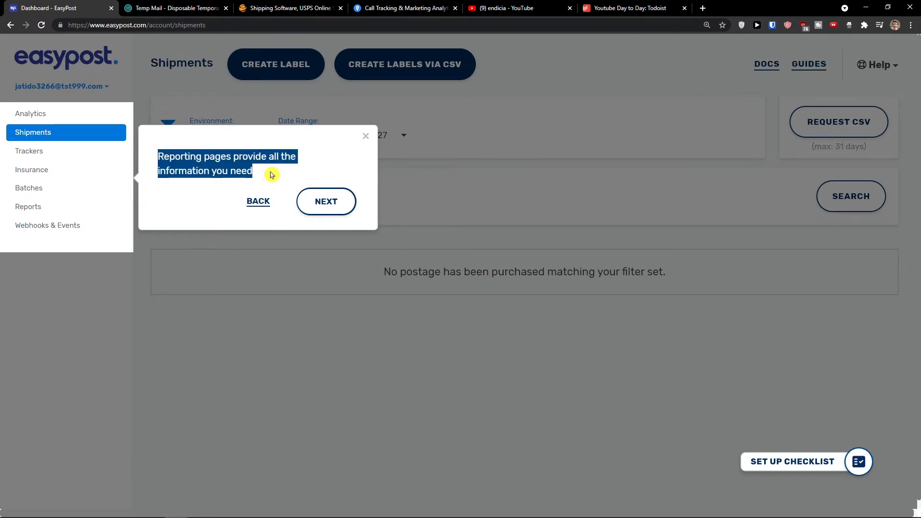
click(326, 202)
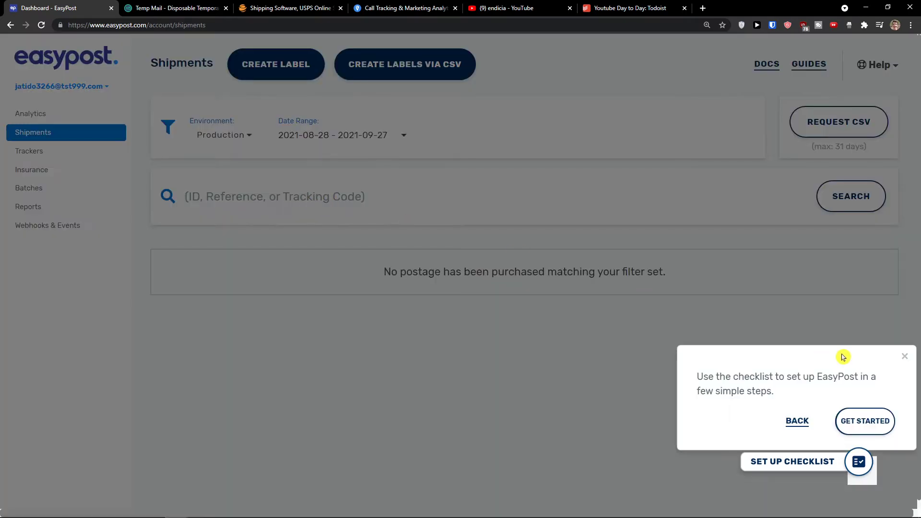
drag(689, 372, 827, 401)
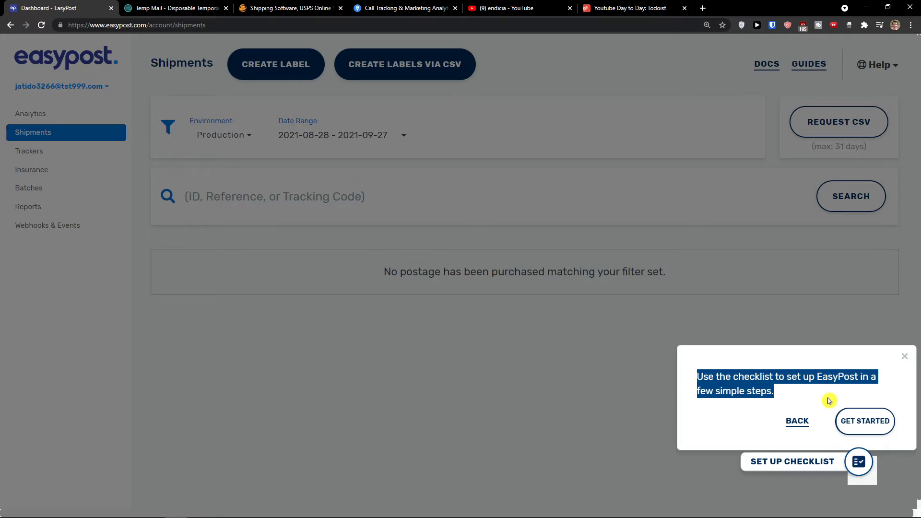
Restart Tour the Product from the setup checklist and run it to completion
click(872, 429)
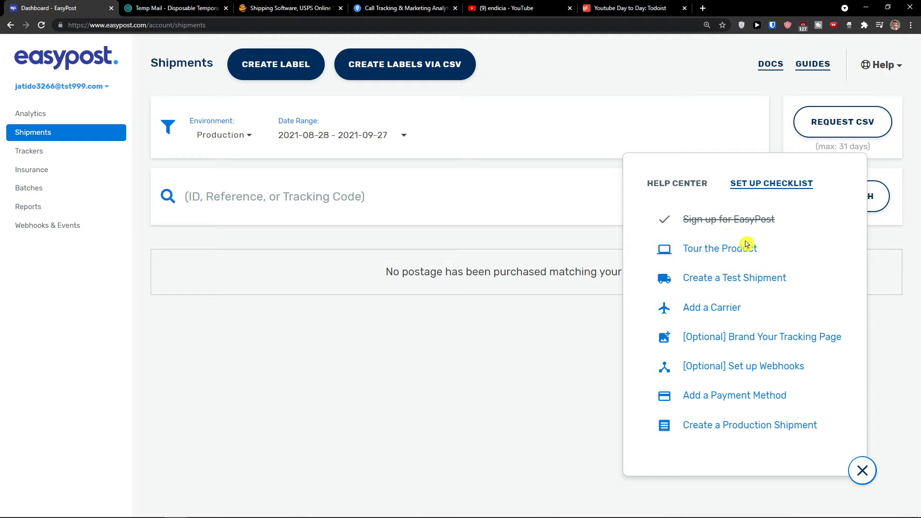
click(724, 258)
click(569, 318)
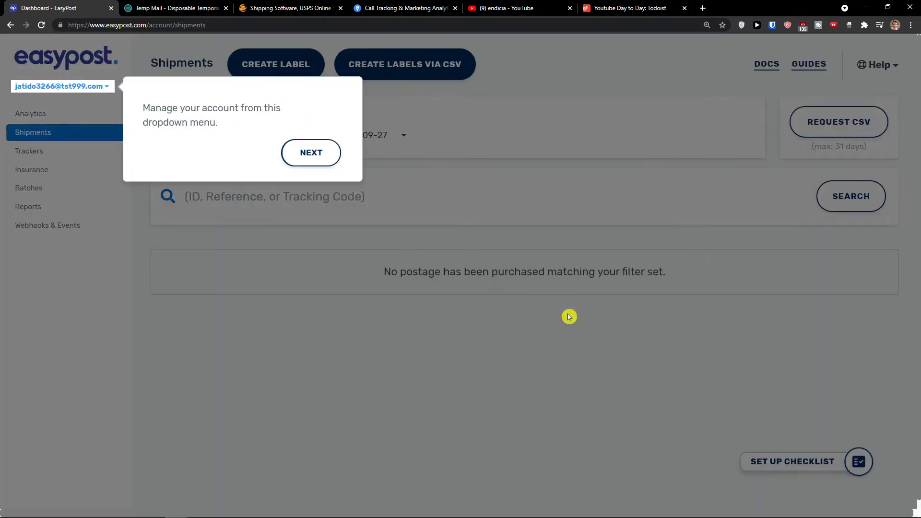
click(331, 158)
click(515, 129)
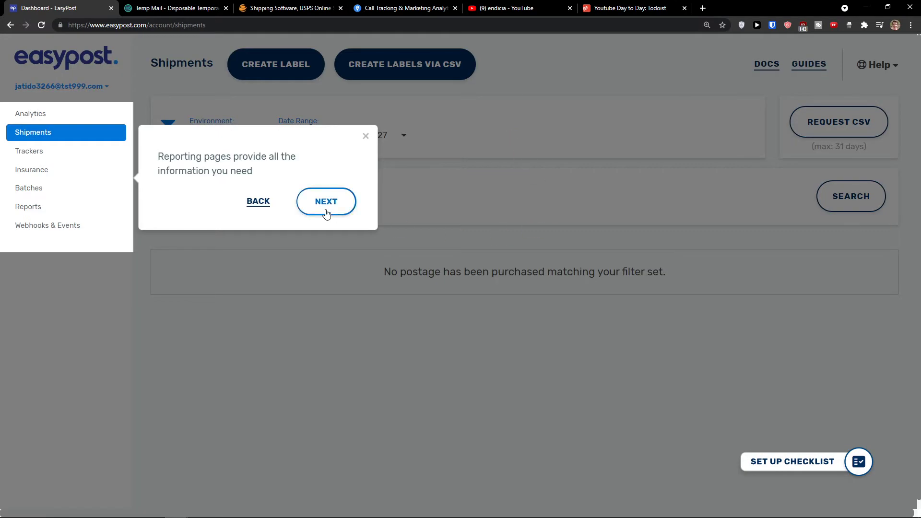
click(324, 208)
click(863, 422)
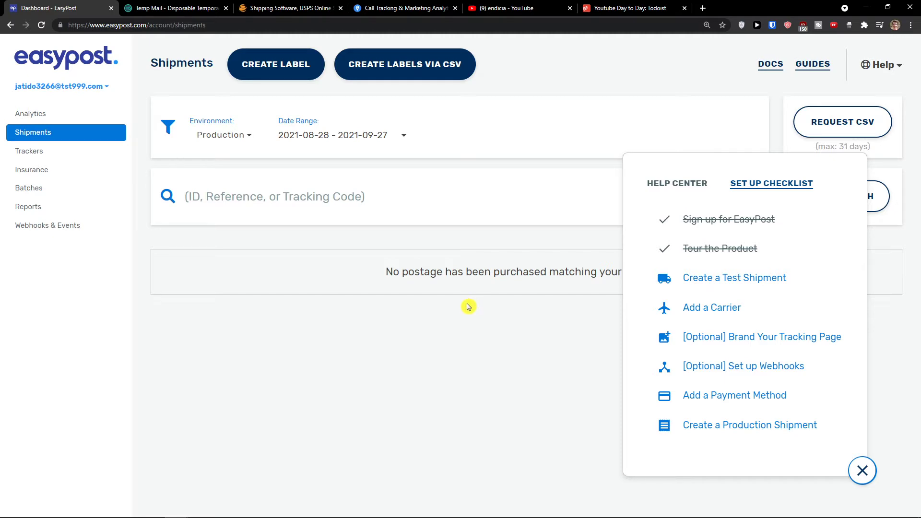
Start Create a Test Shipment, go to the API Keys page and copy the test API key
click(723, 280)
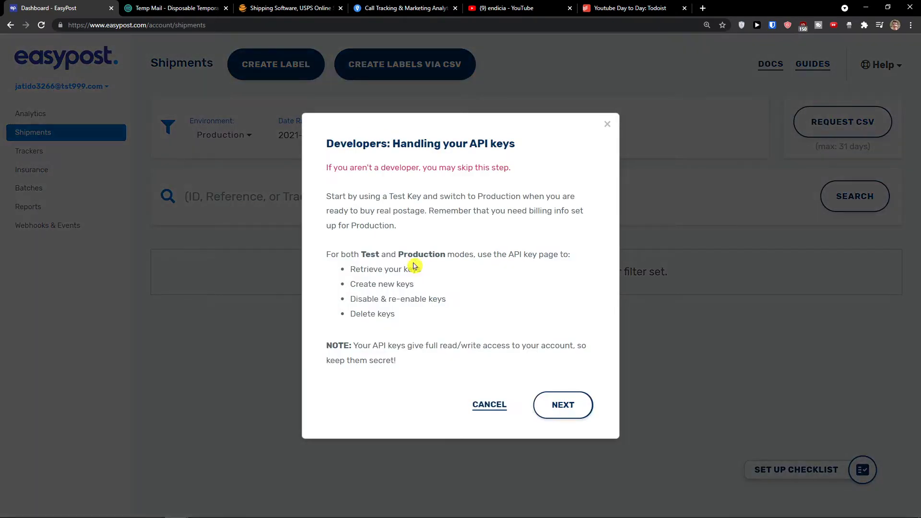
drag(328, 166, 485, 181)
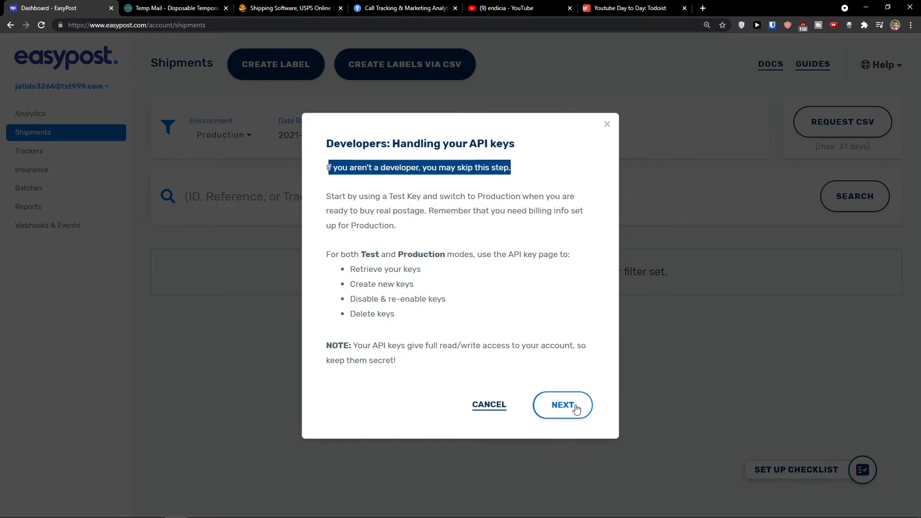
click(539, 402)
click(113, 91)
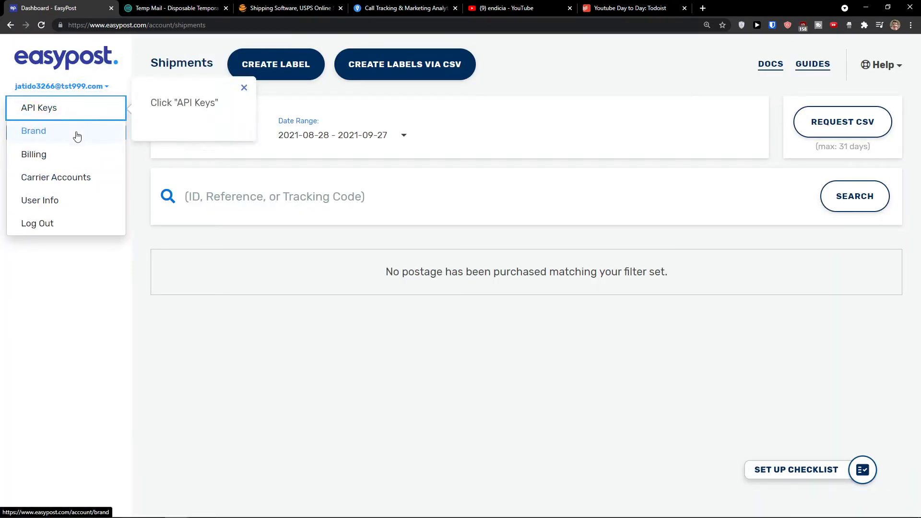
click(75, 112)
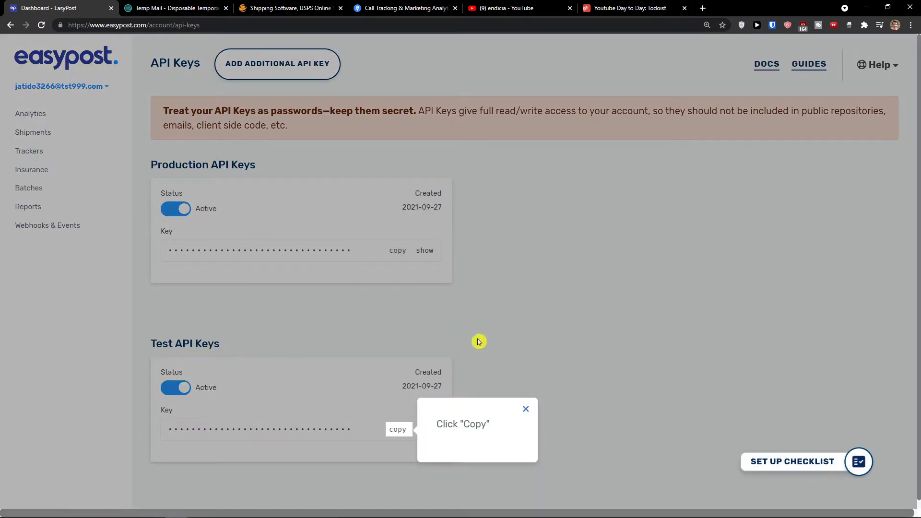
click(398, 429)
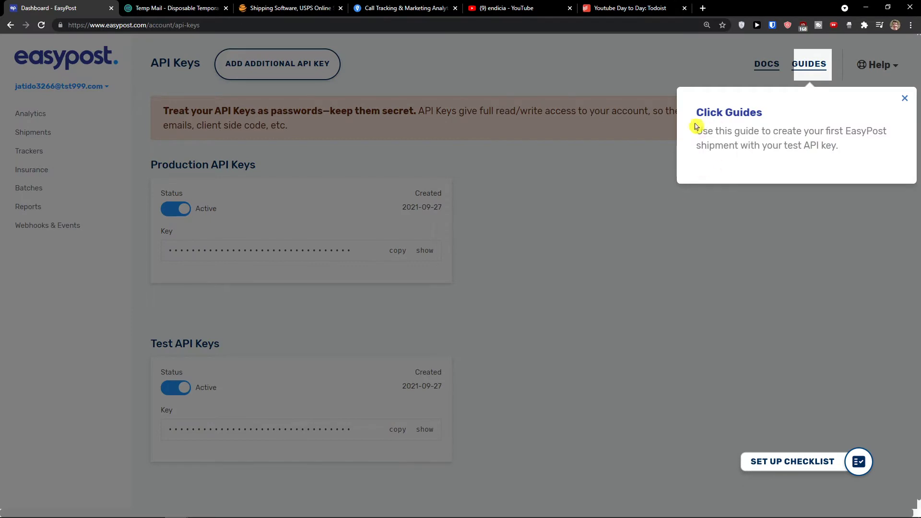
drag(697, 131, 867, 150)
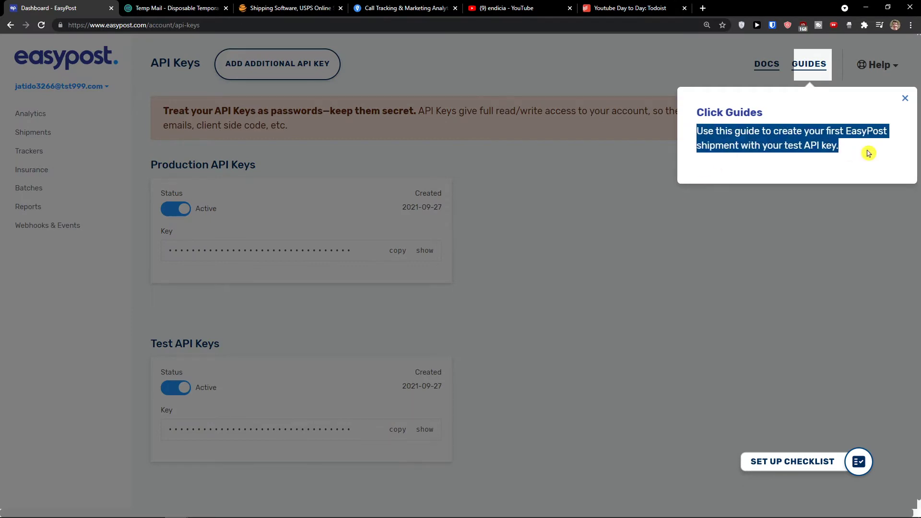
Read the Getting Started guide's Step 1 address and Step 2 parcel sections, then return to the dashboard
click(818, 70)
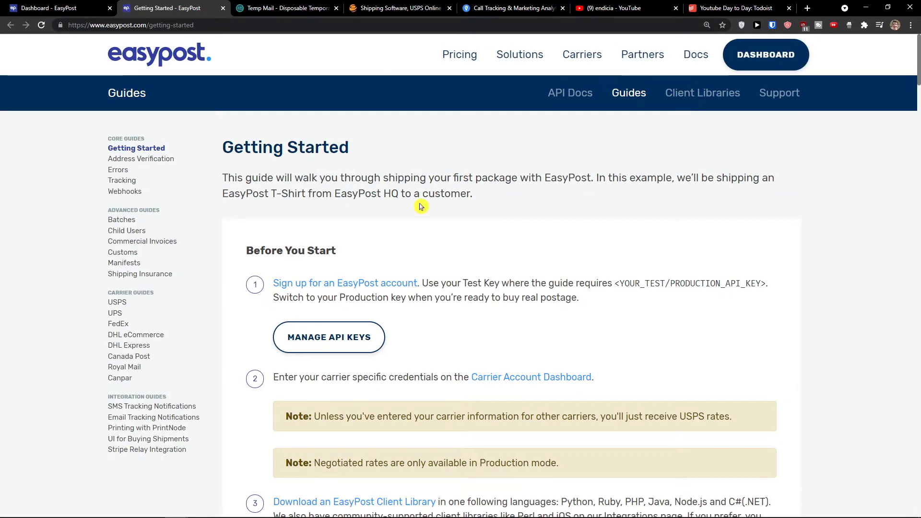
scroll(405, 234, down, 6)
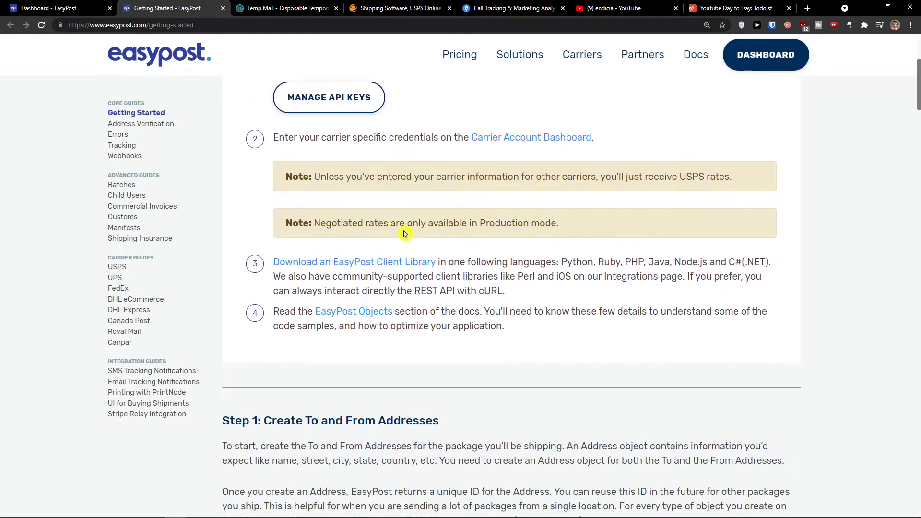
scroll(404, 234, down, 12)
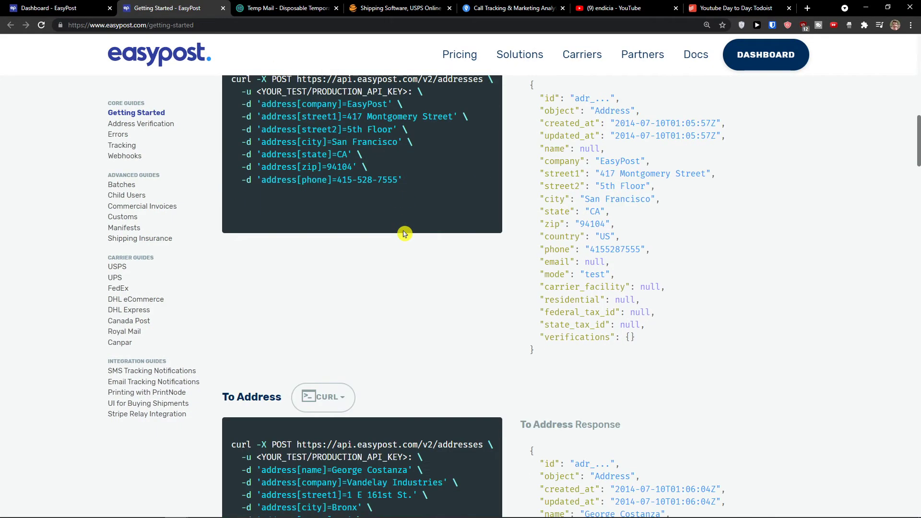
scroll(405, 234, down, 10)
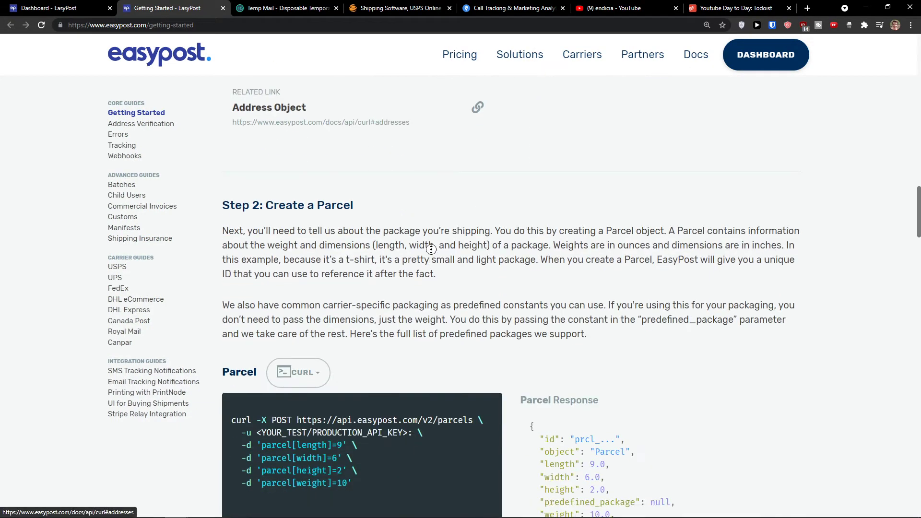
scroll(431, 159, up, 10)
scroll(431, 159, up, 18)
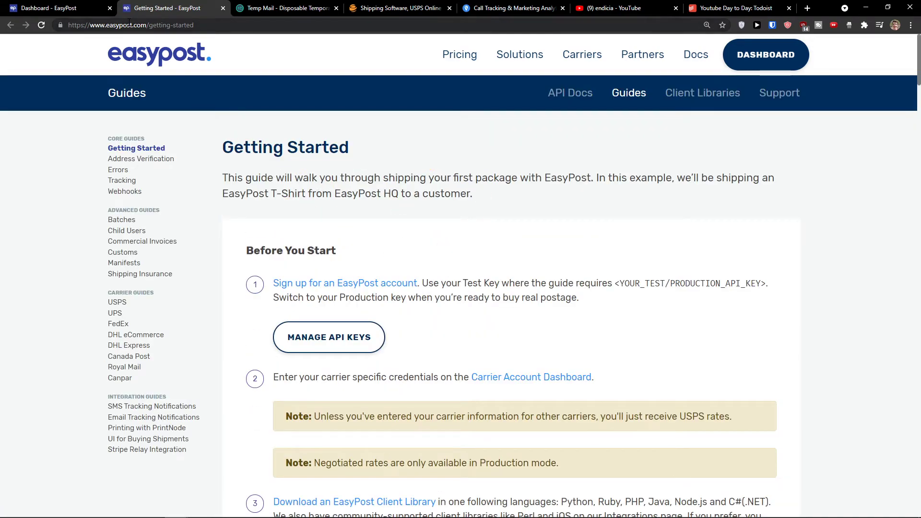
click(54, 3)
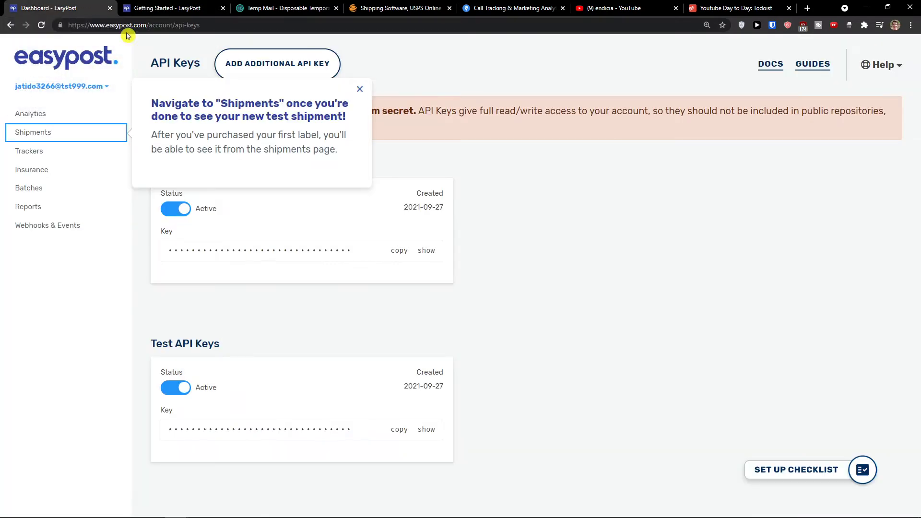
Go back to Shipments, reopen the setup checklist and begin the Add a Carrier walkthrough
click(361, 89)
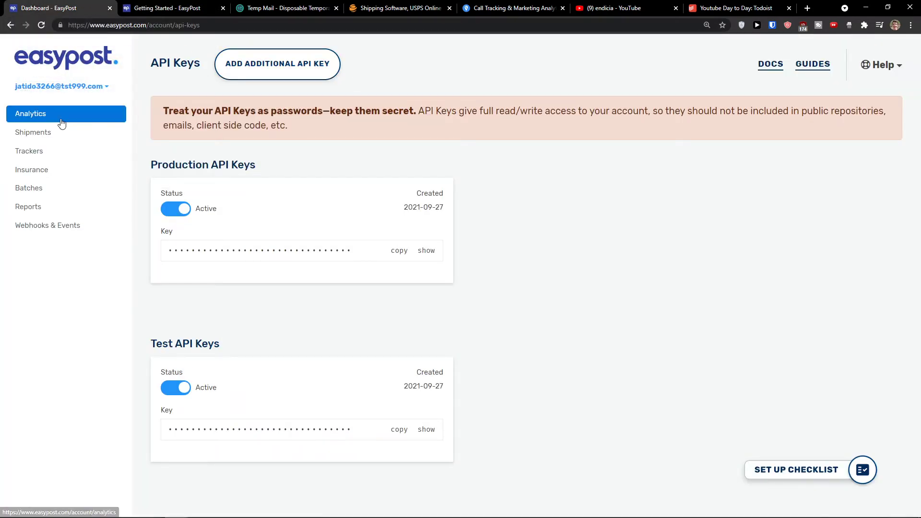
click(57, 133)
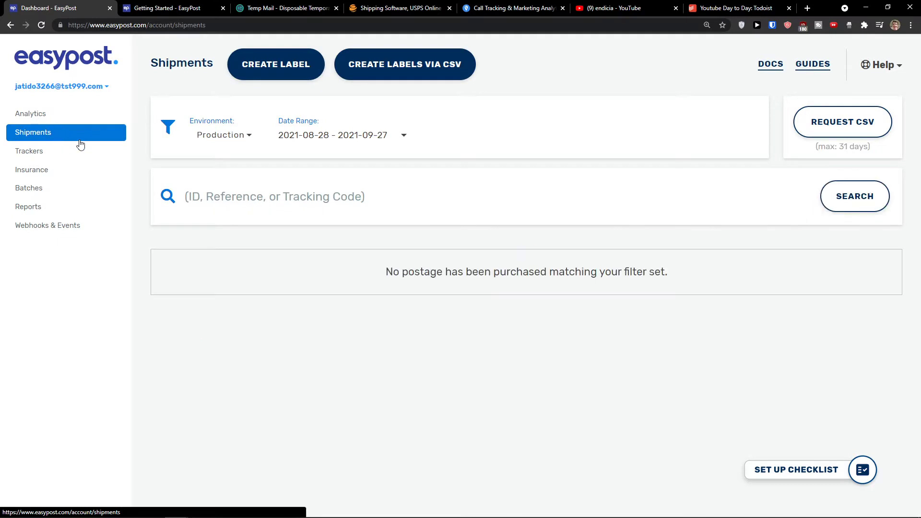
click(807, 469)
click(737, 283)
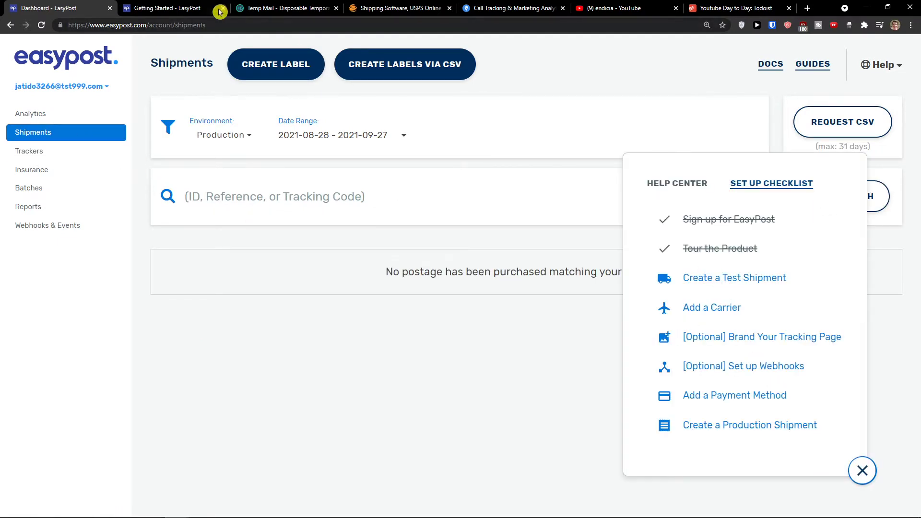
scroll(501, 257, down, 5)
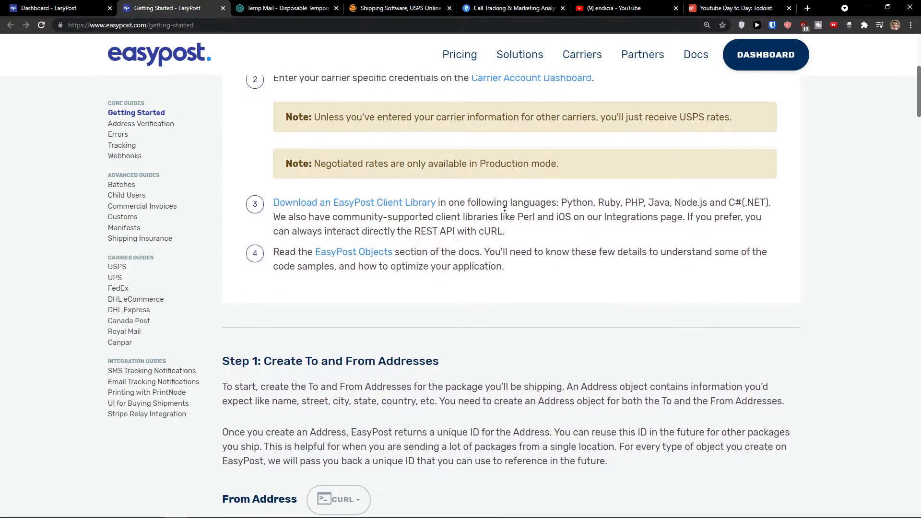
scroll(492, 211, up, 1)
click(38, 4)
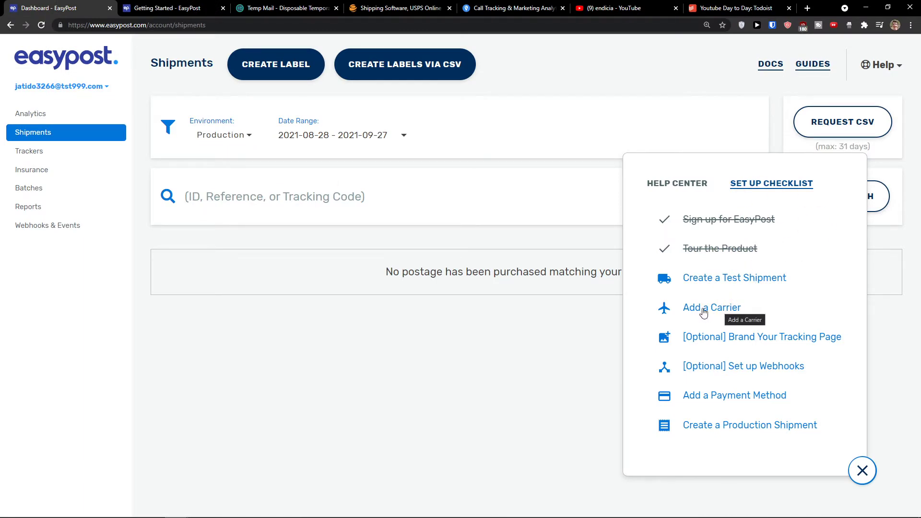
click(704, 310)
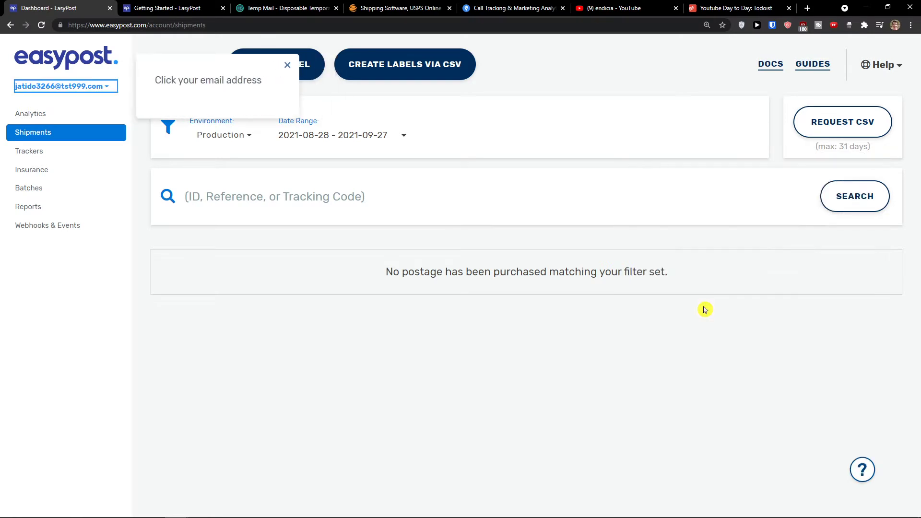
Open Carrier Accounts from the account menu, choose EasyPost carrier accounts only, and close the checklist
click(106, 93)
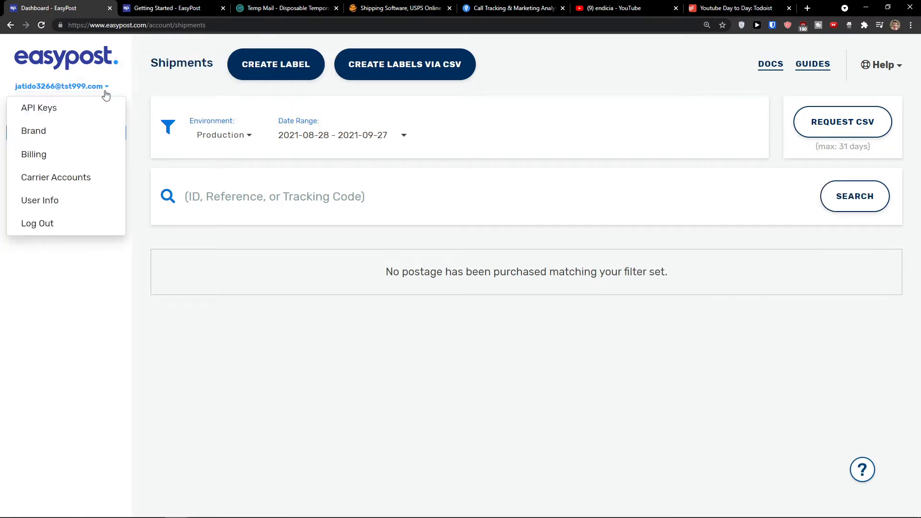
click(77, 184)
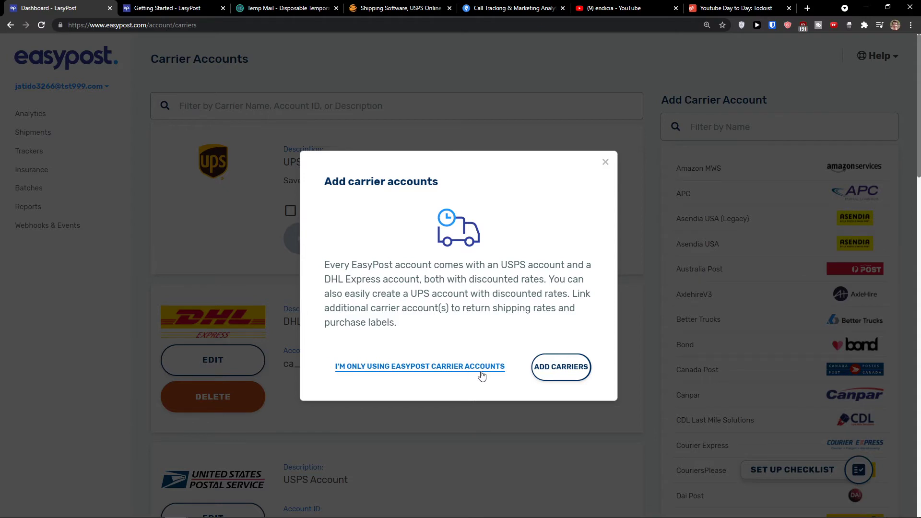
click(555, 370)
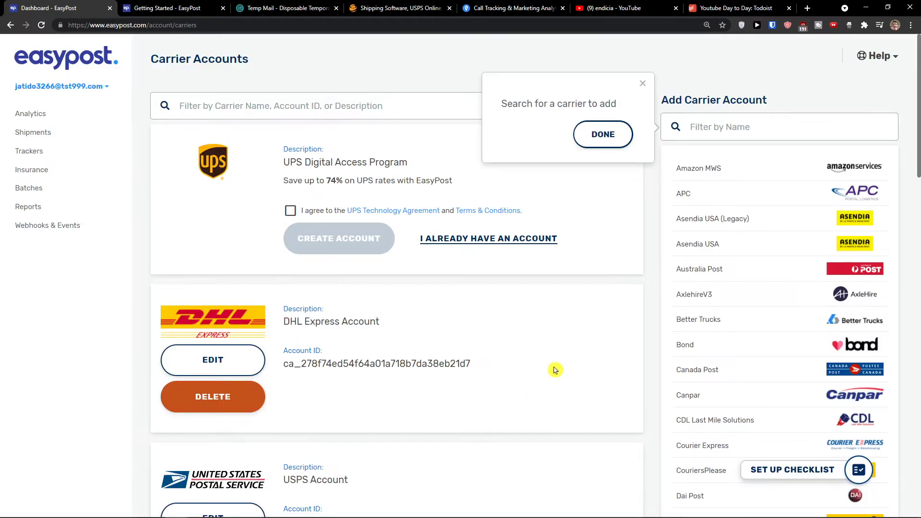
click(603, 136)
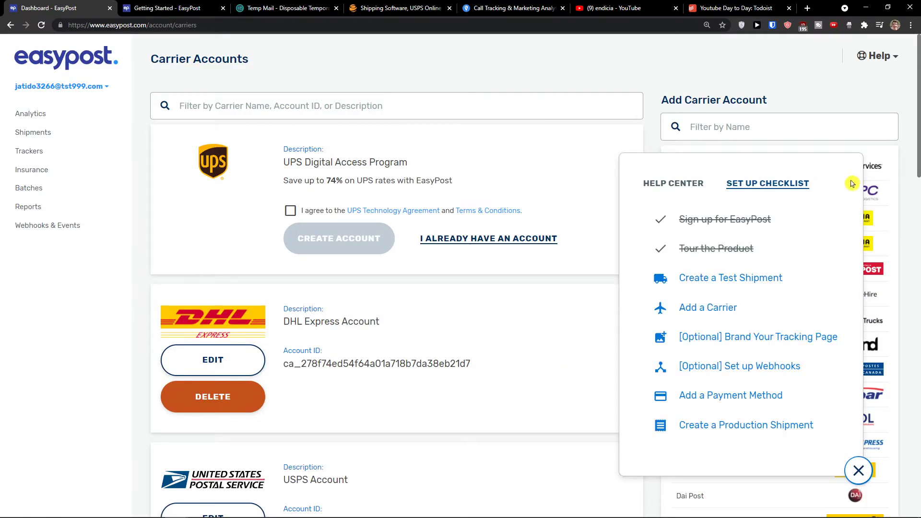
click(858, 471)
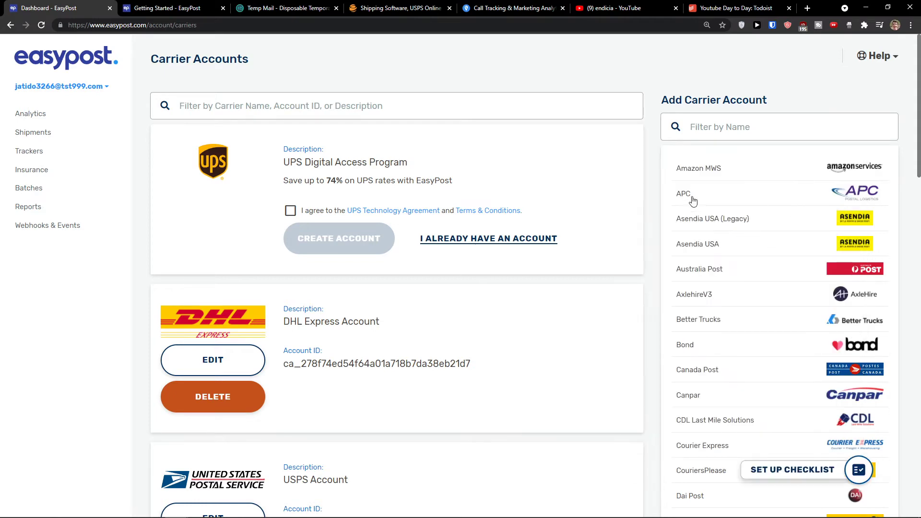
Scroll through the UPS, DHL Express and USPS accounts and the list of addable carriers
scroll(744, 208, down, 7)
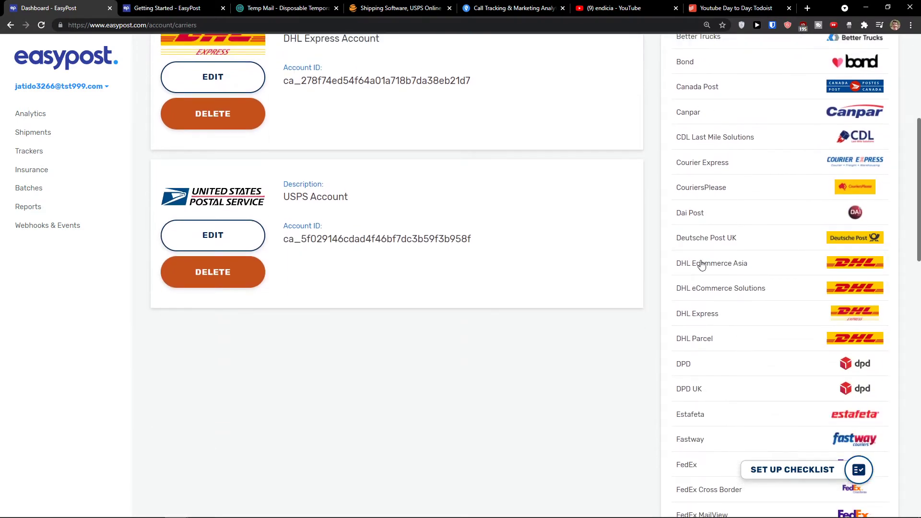
scroll(699, 264, up, 5)
scroll(701, 271, up, 2)
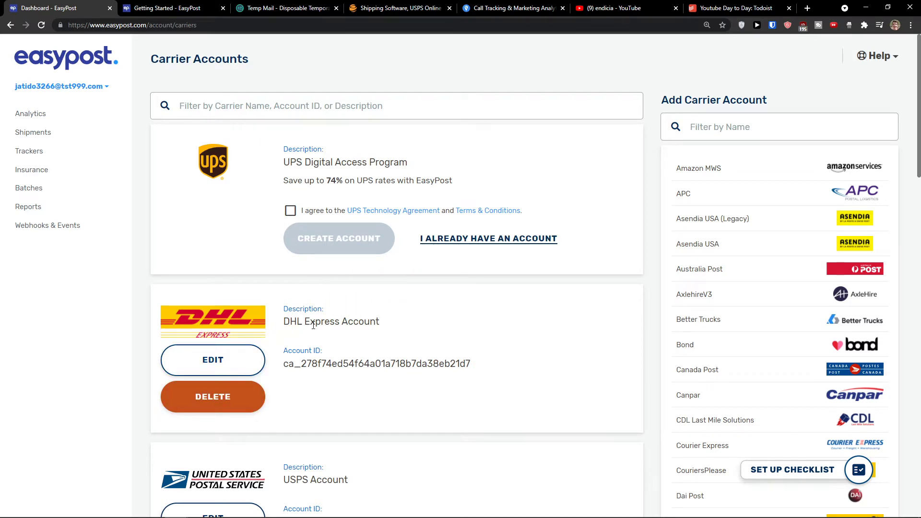
scroll(316, 386, down, 1)
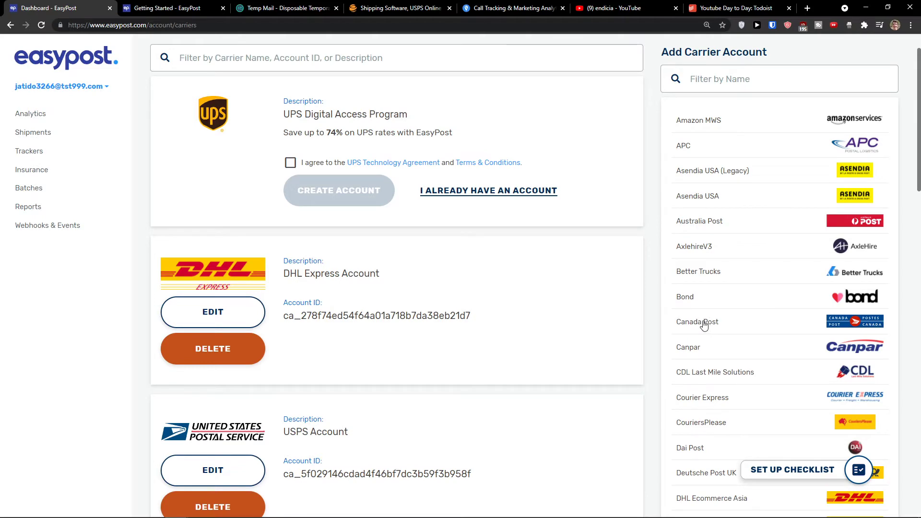
scroll(703, 324, down, 3)
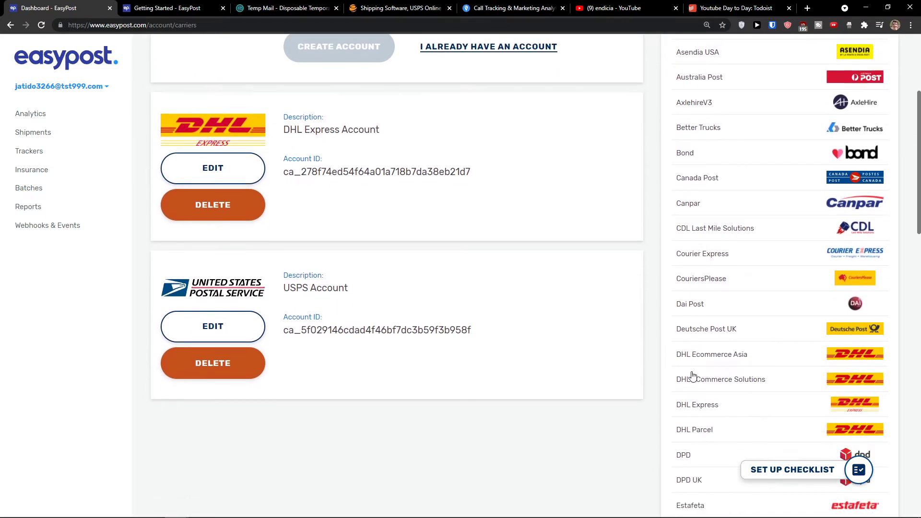
scroll(692, 376, up, 4)
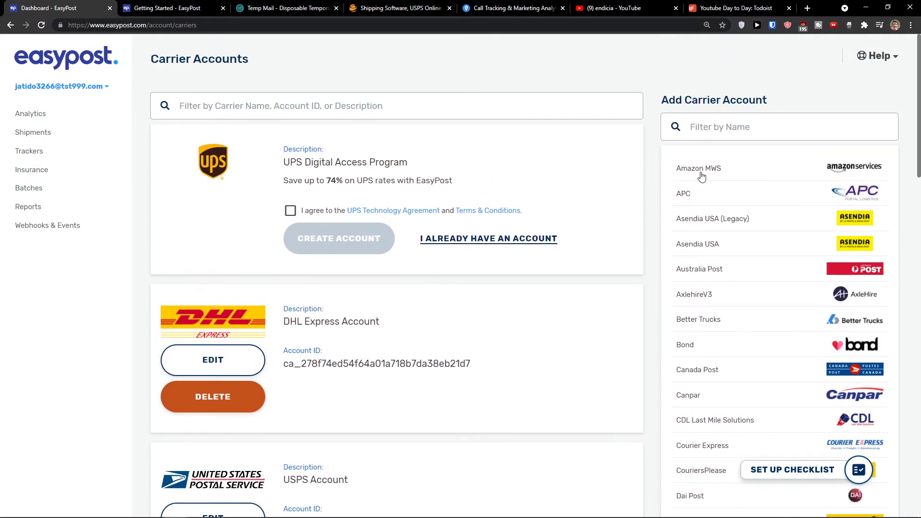
click(699, 170)
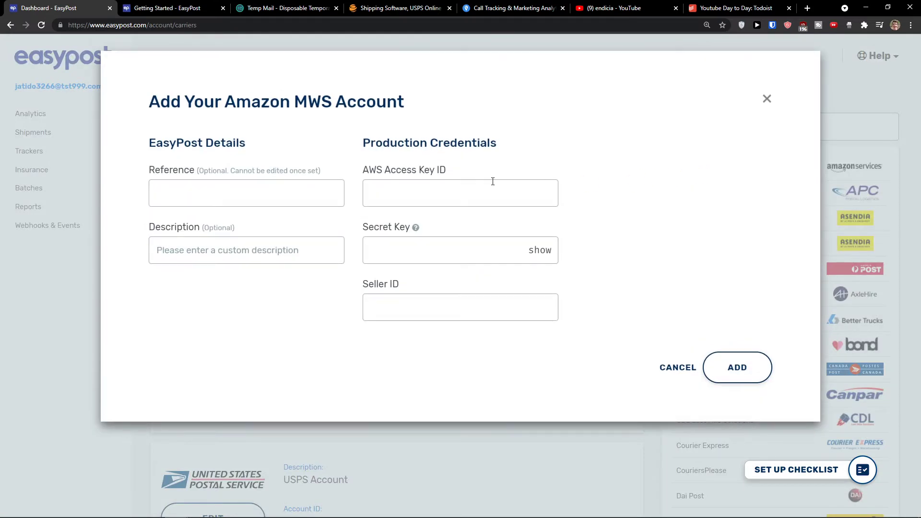
click(289, 196)
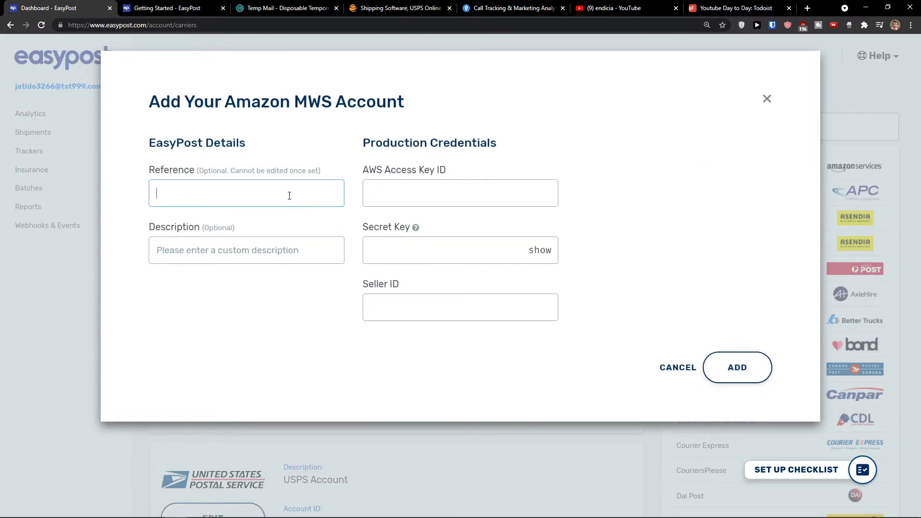
click(289, 250)
click(442, 187)
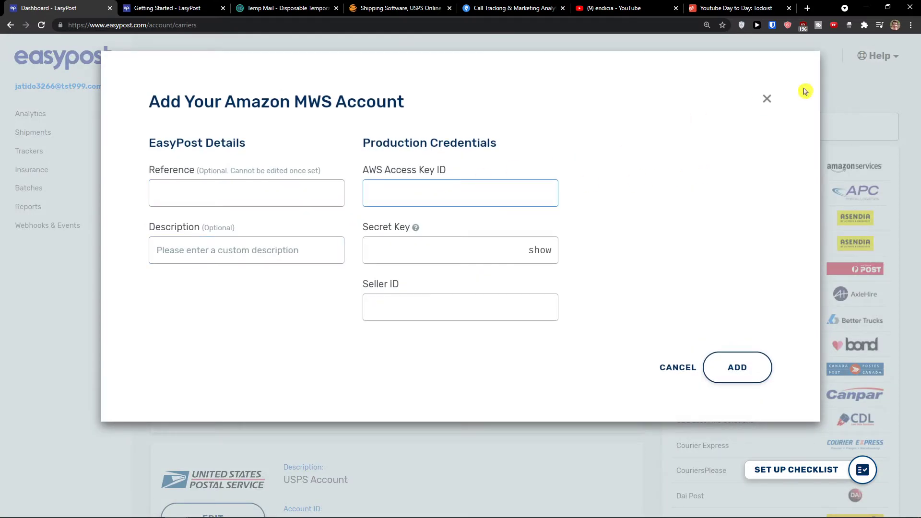
click(767, 99)
scroll(745, 259, down, 5)
scroll(715, 288, down, 1)
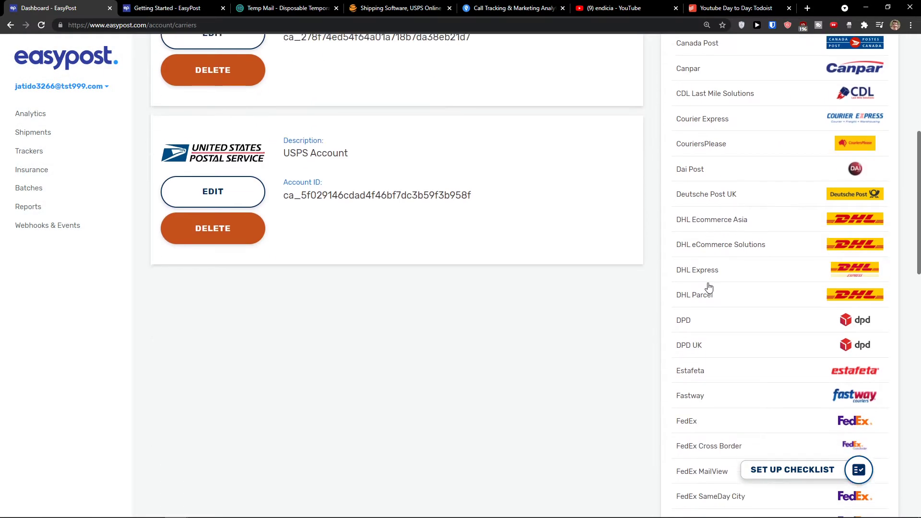
click(716, 316)
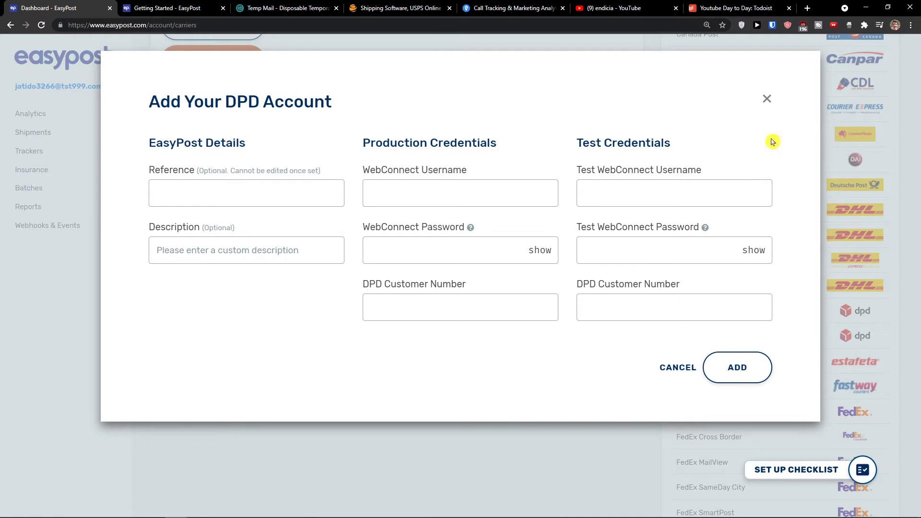
click(767, 99)
scroll(739, 241, up, 5)
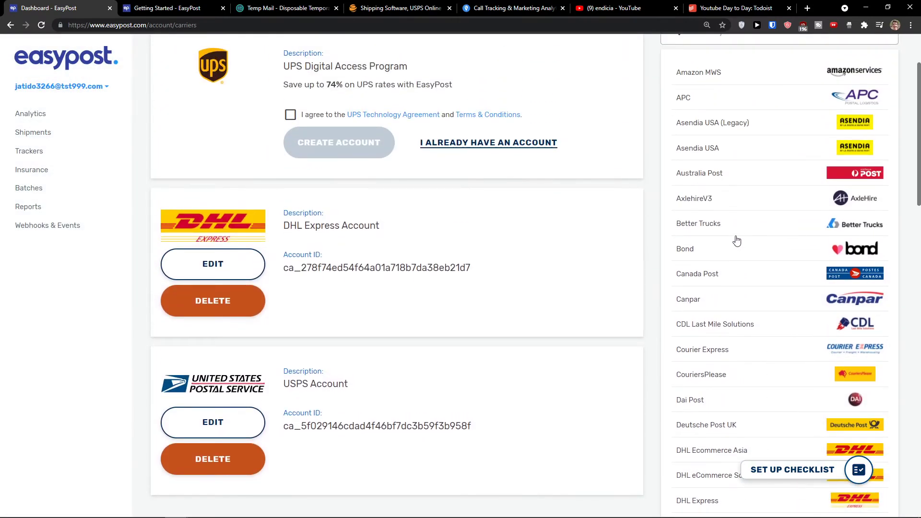
scroll(737, 241, up, 2)
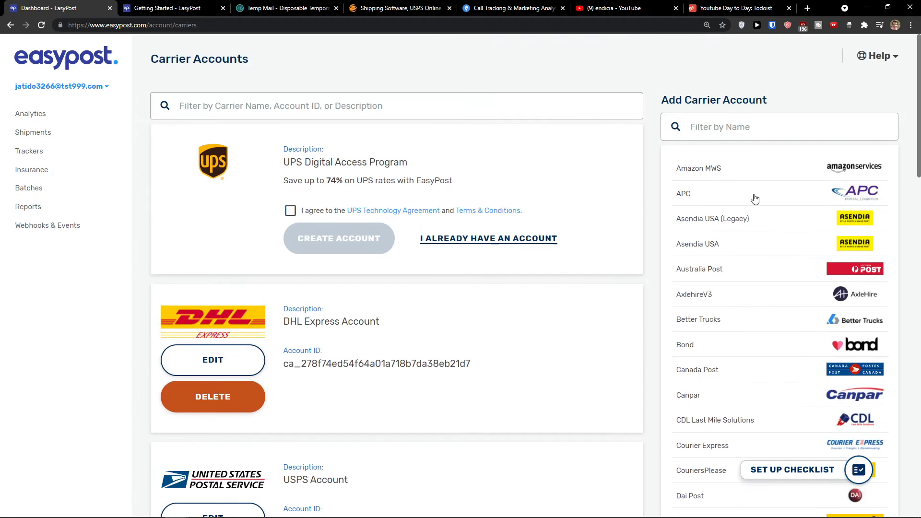
Reopen the Set Up Checklist over the Carrier Accounts page
click(96, 91)
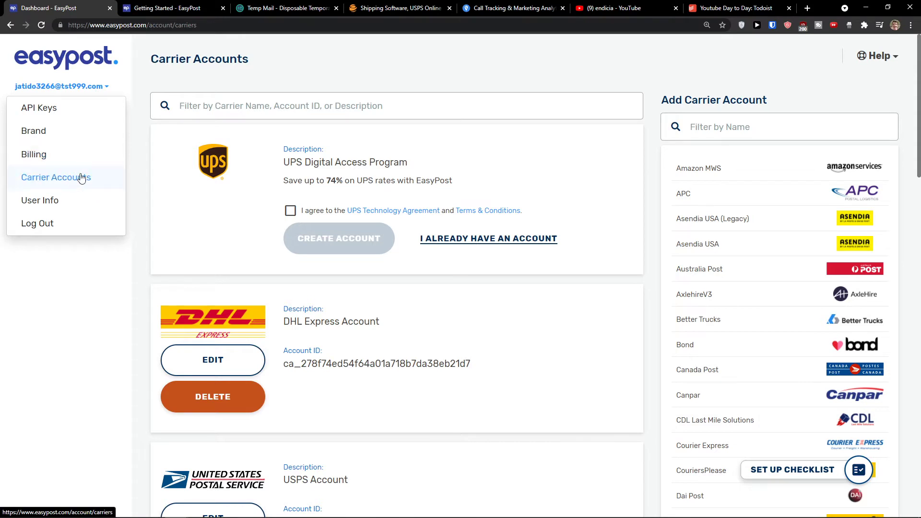
click(853, 475)
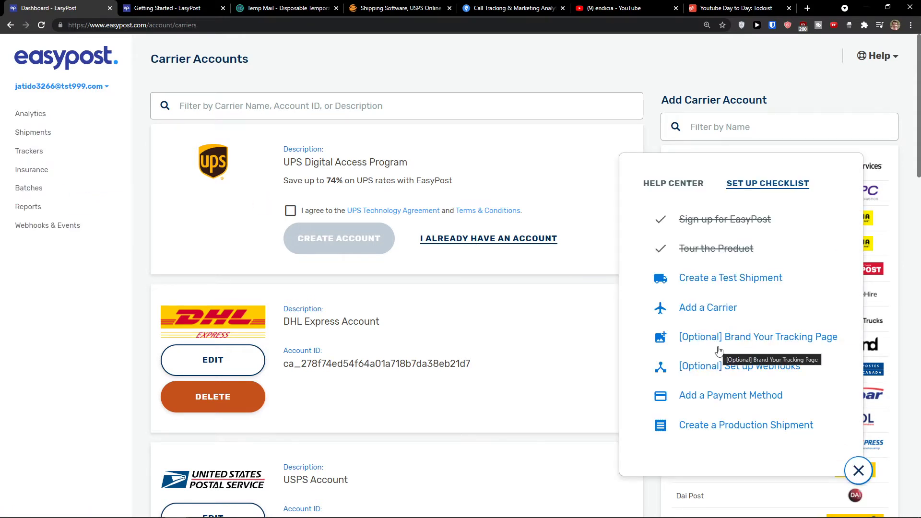
Go to the Brand settings page from the account menu and dismiss the branding introduction
click(762, 343)
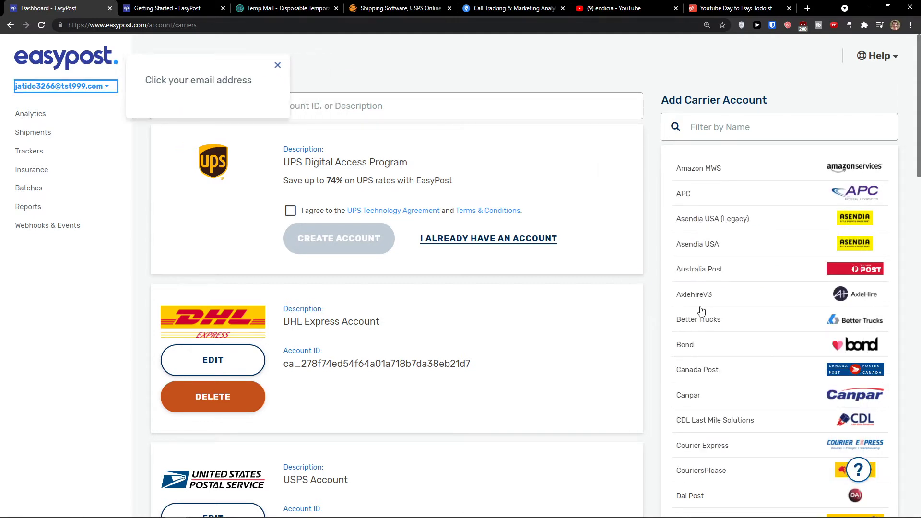
click(72, 96)
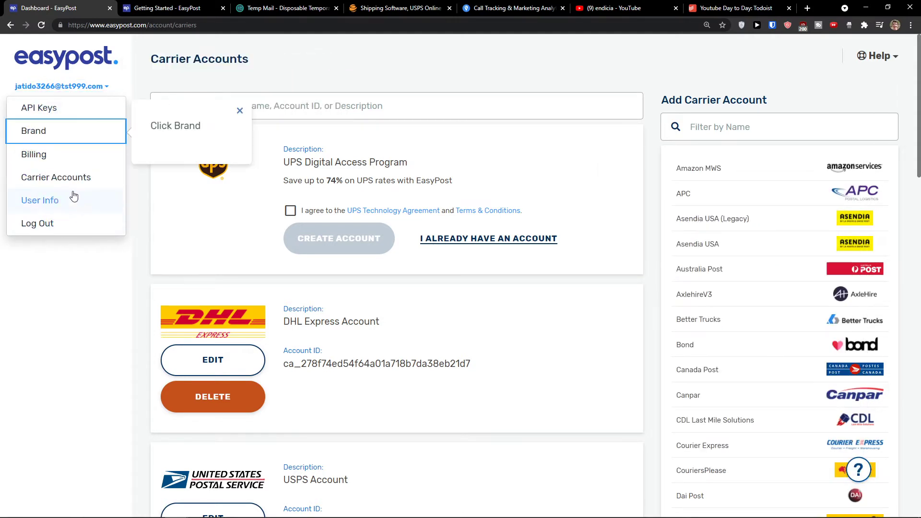
click(73, 134)
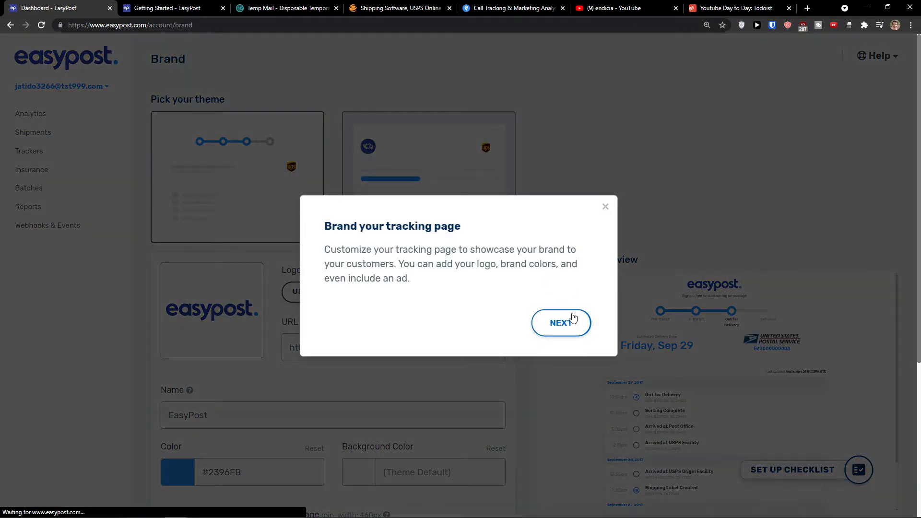
click(575, 319)
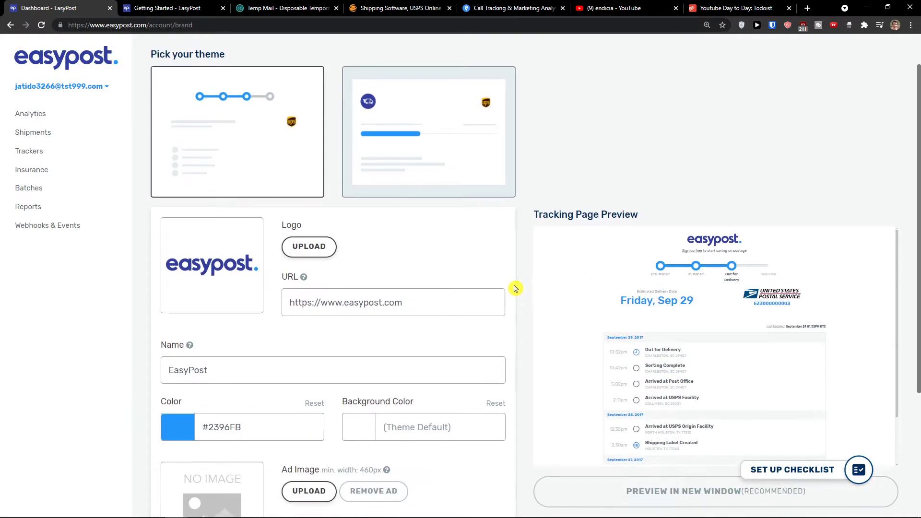
Try the second theme, then switch the tracking page to the first, progress-bar theme
click(405, 199)
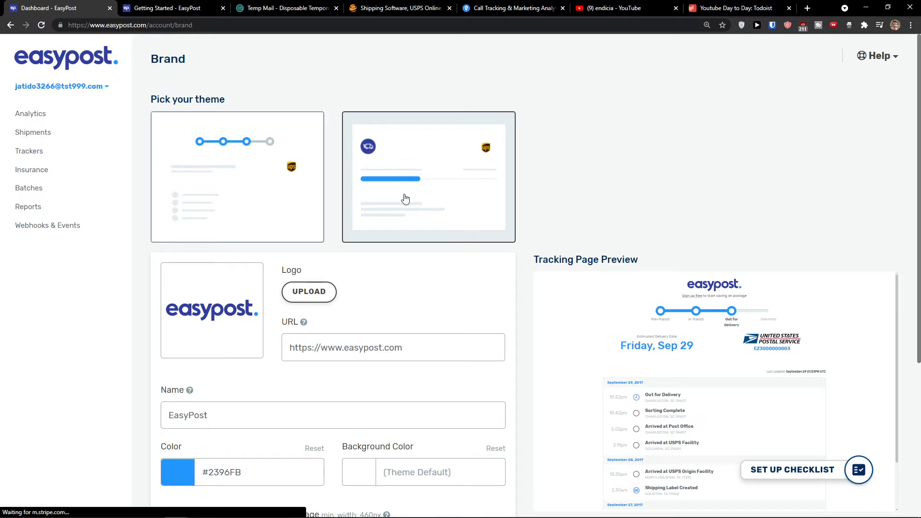
scroll(544, 183, up, 3)
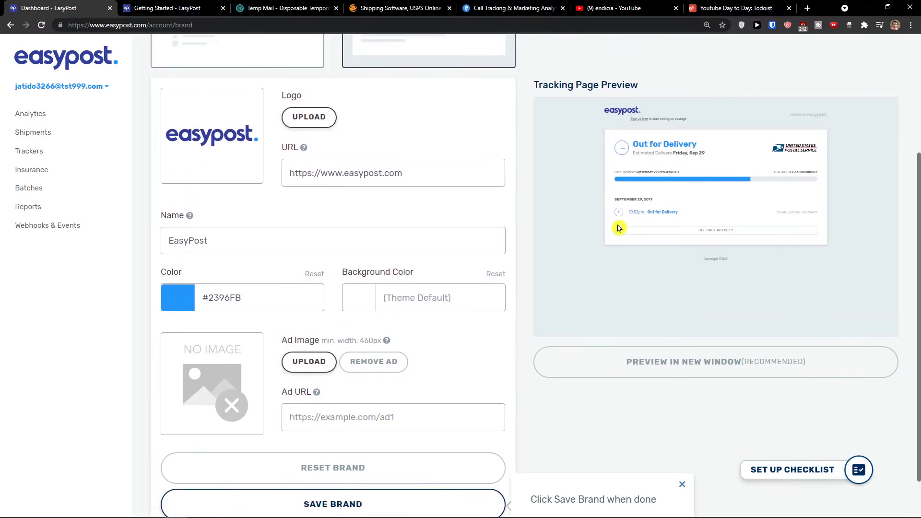
click(267, 116)
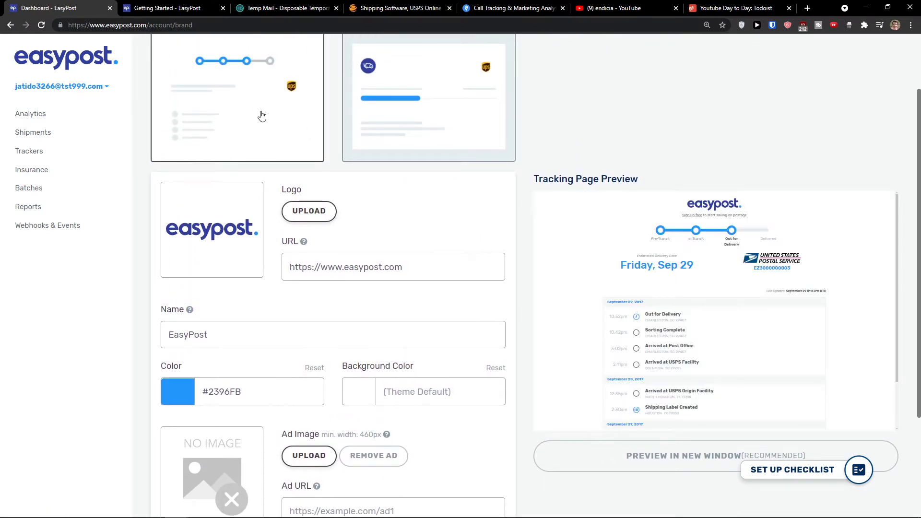
scroll(624, 278, down, 1)
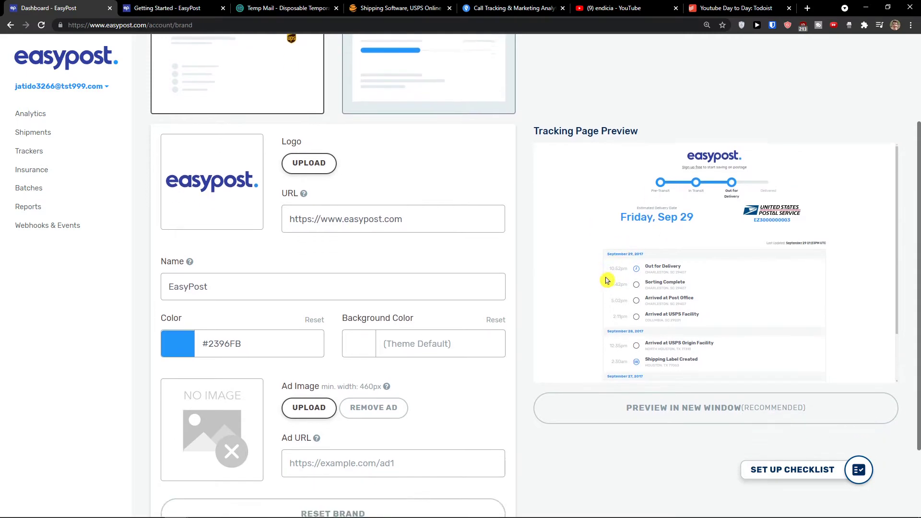
scroll(606, 277, up, 1)
click(298, 216)
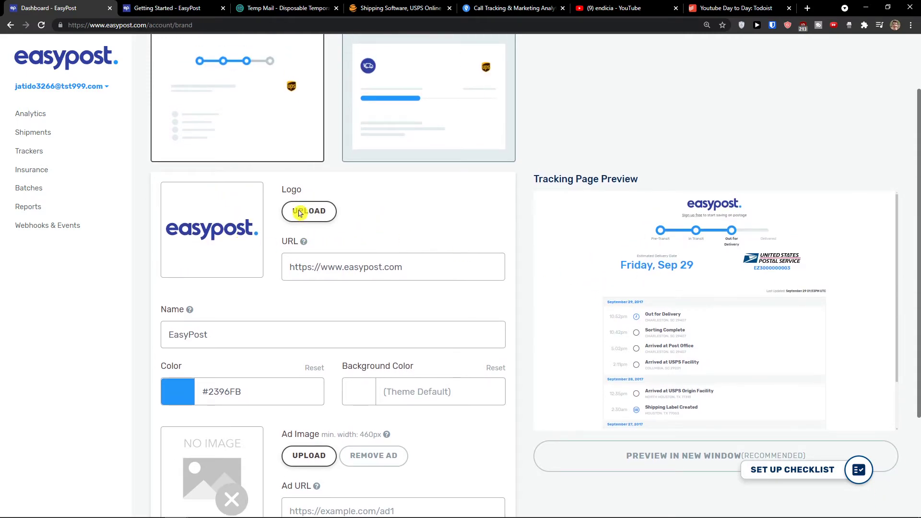
Pick b-logo-green.png as the tracking page logo, check the URL and Name fields, and save the brand
scroll(251, 228, down, 10)
scroll(250, 240, up, 3)
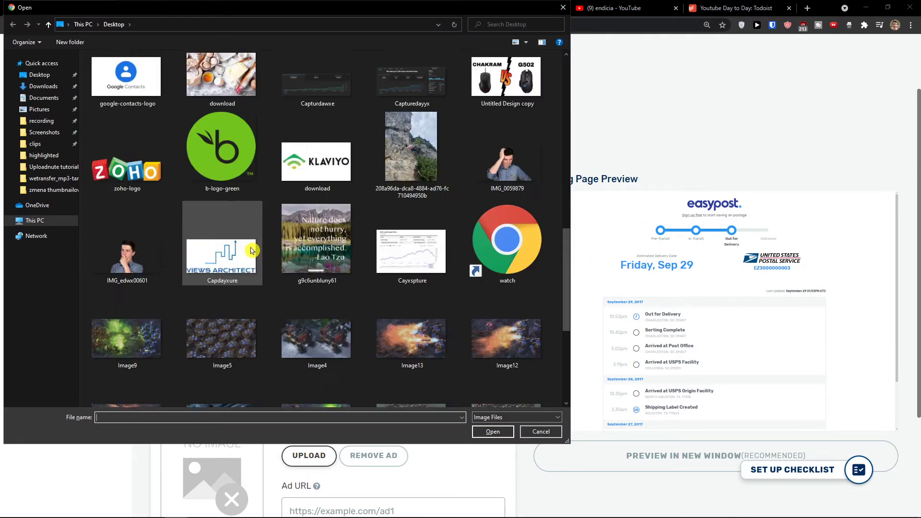
scroll(259, 249, up, 8)
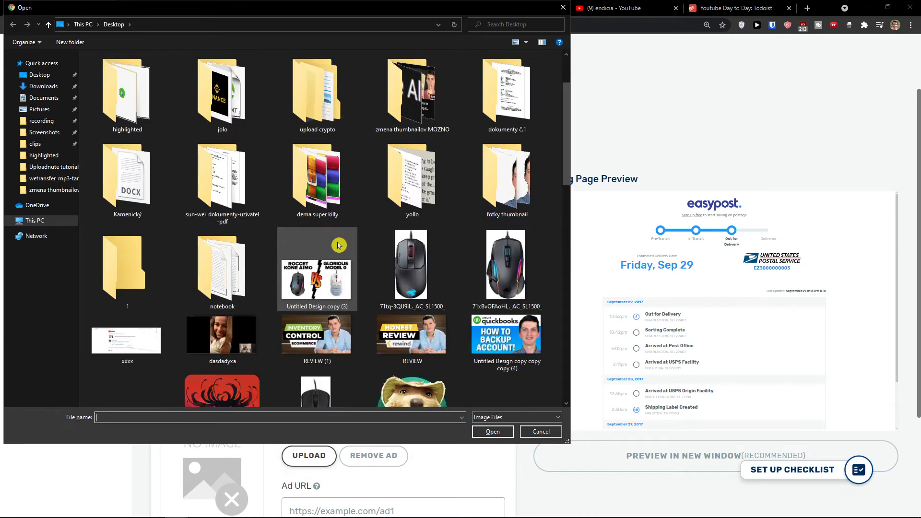
scroll(338, 245, down, 3)
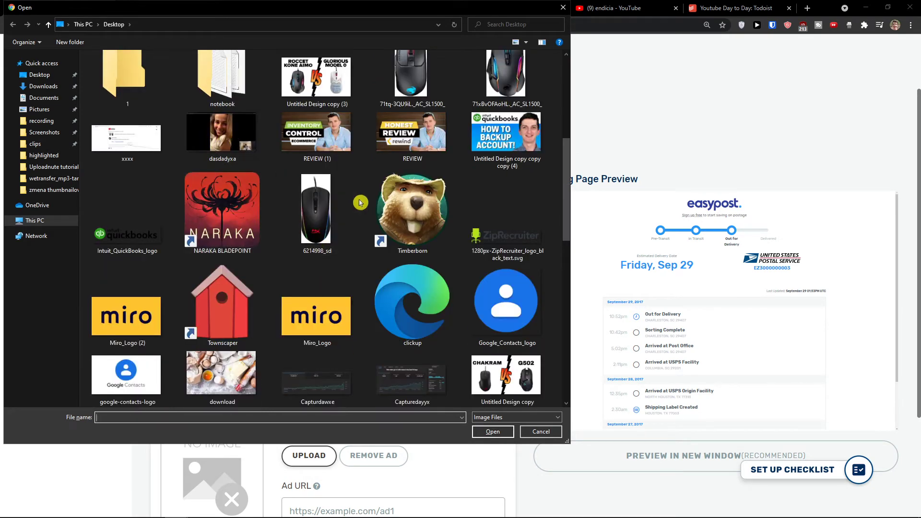
scroll(360, 202, down, 5)
double_click(223, 226)
scroll(401, 237, up, 1)
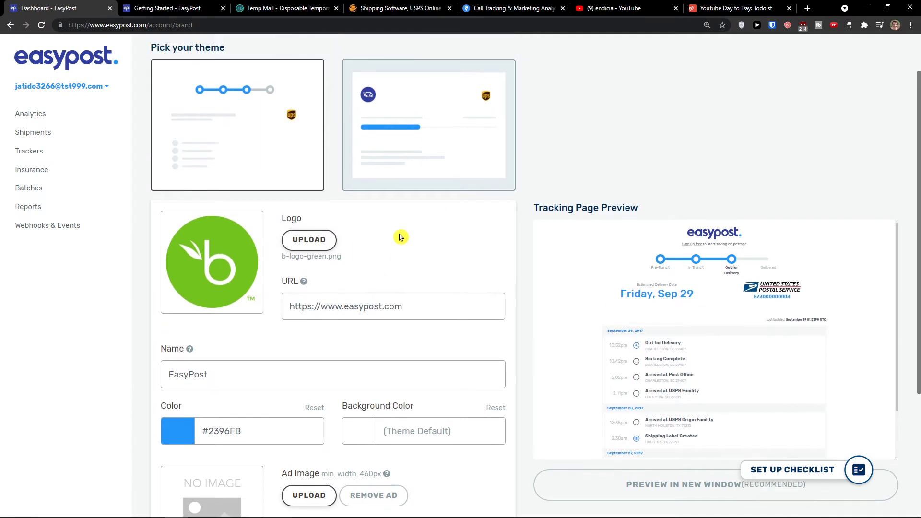
scroll(474, 284, down, 2)
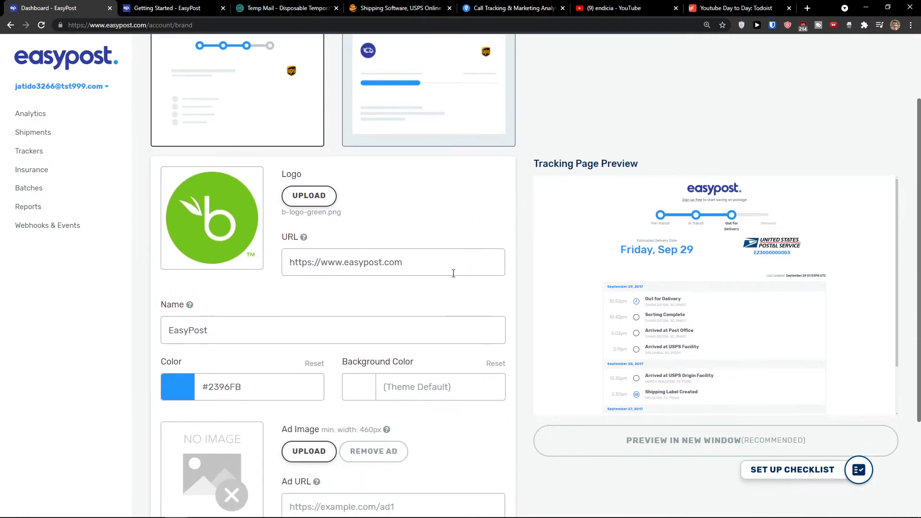
drag(454, 274, 267, 273)
scroll(345, 283, down, 1)
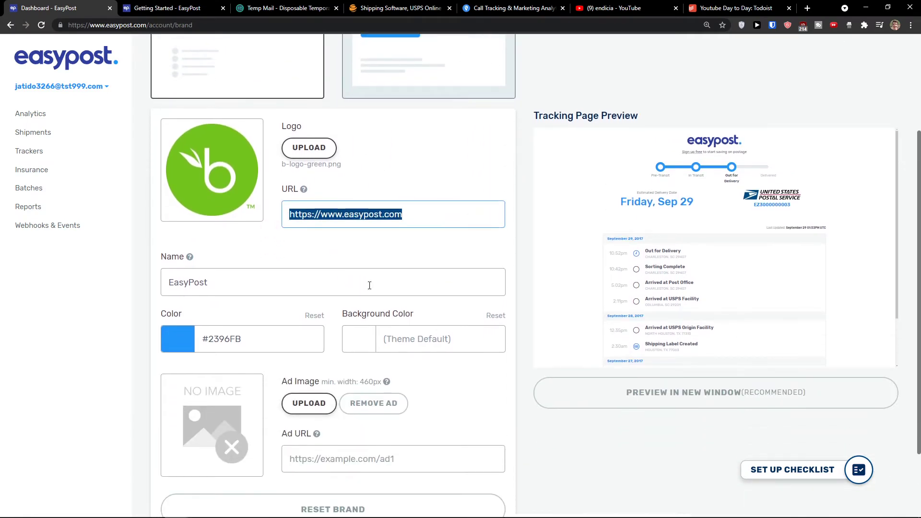
double_click(196, 283)
scroll(230, 274, down, 2)
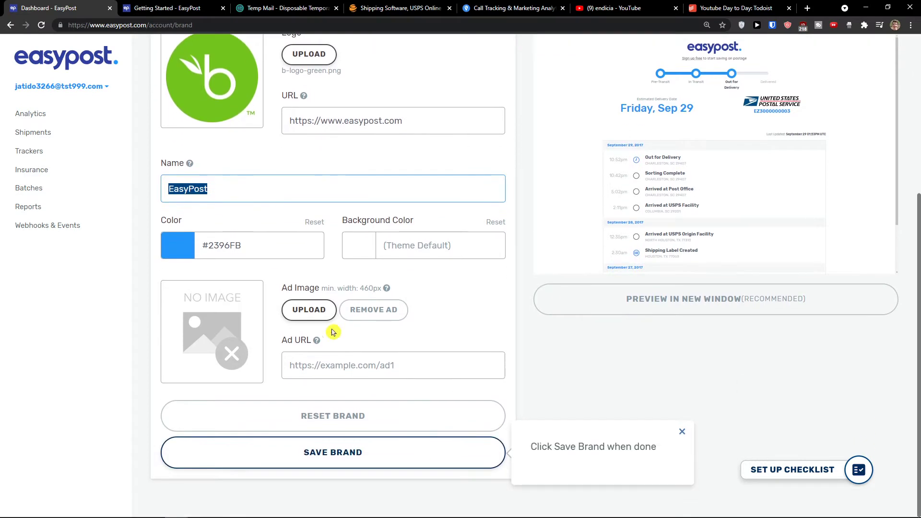
click(372, 444)
Preview the second theme's layout, then switch back to the first theme
scroll(594, 304, up, 2)
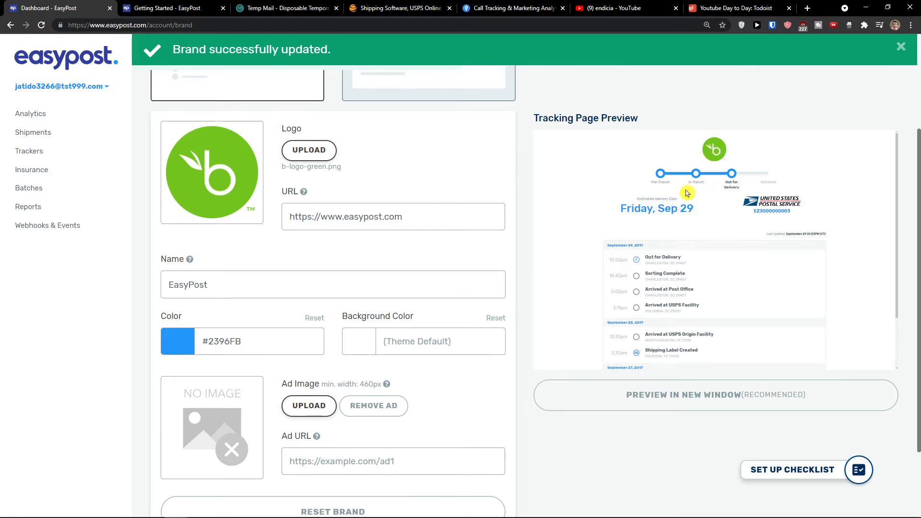
scroll(683, 195, up, 2)
click(448, 159)
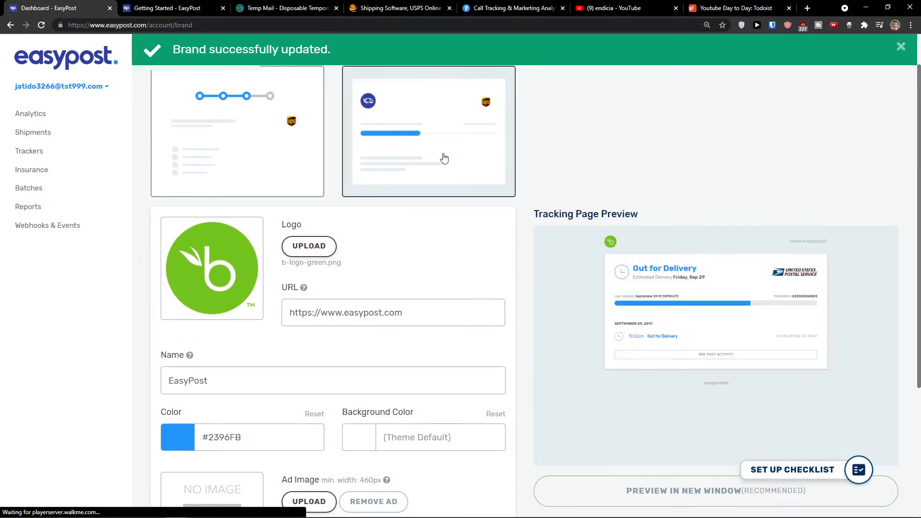
click(245, 145)
scroll(531, 294, down, 3)
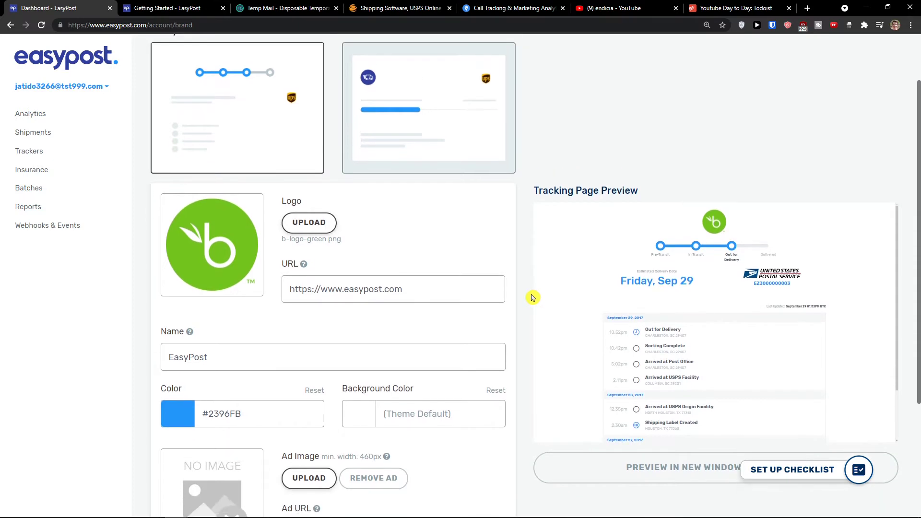
View the full branded tracking page in a new tab, then return and open the setup checklist
click(666, 348)
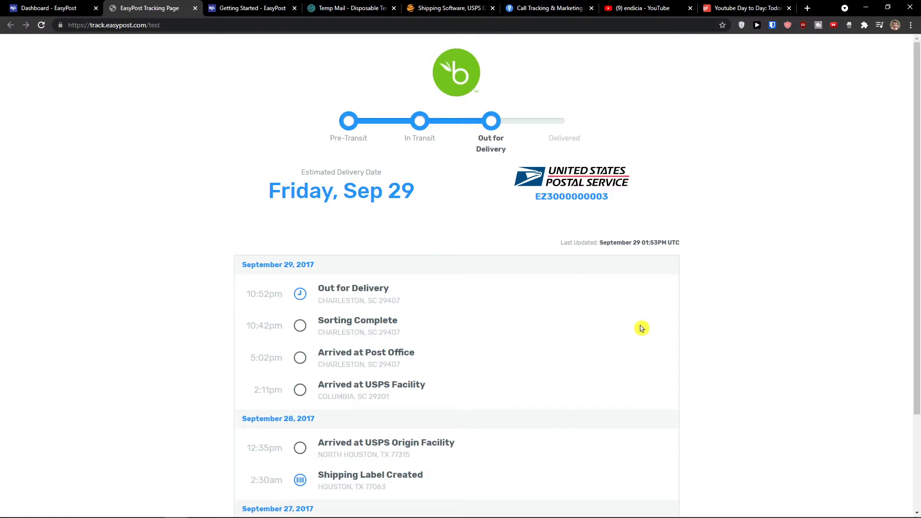
scroll(640, 325, down, 4)
middle_click(715, 340)
scroll(659, 243, up, 3)
click(53, 8)
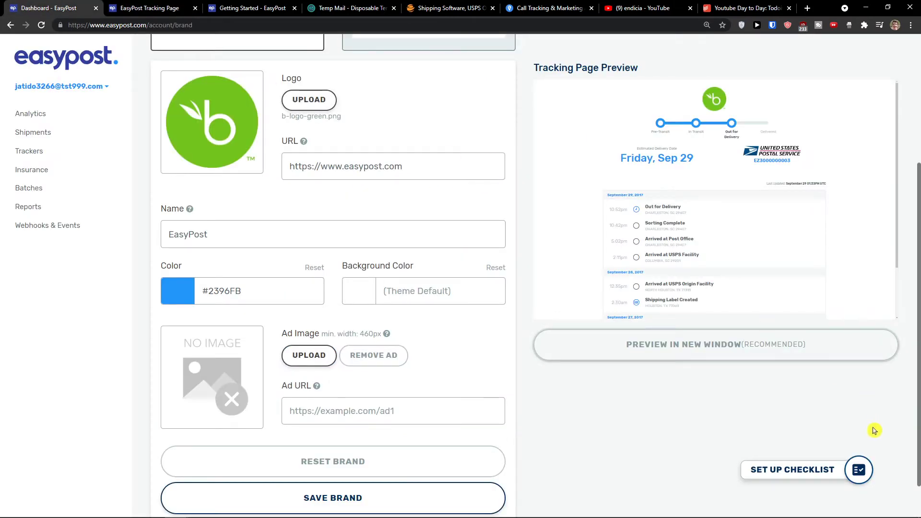
click(859, 470)
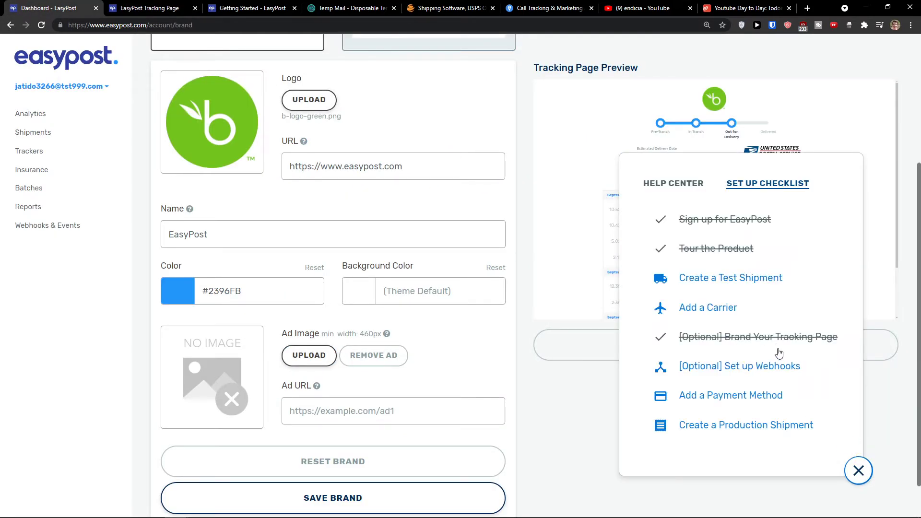
Read the optional webhooks explanation, then launch the Add a Payment Method walkthrough from the checklist
scroll(508, 336, up, 4)
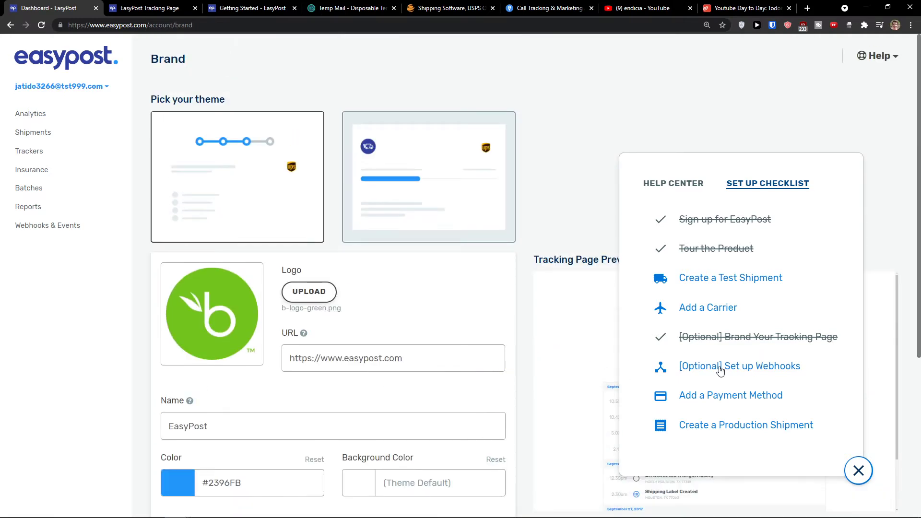
click(720, 369)
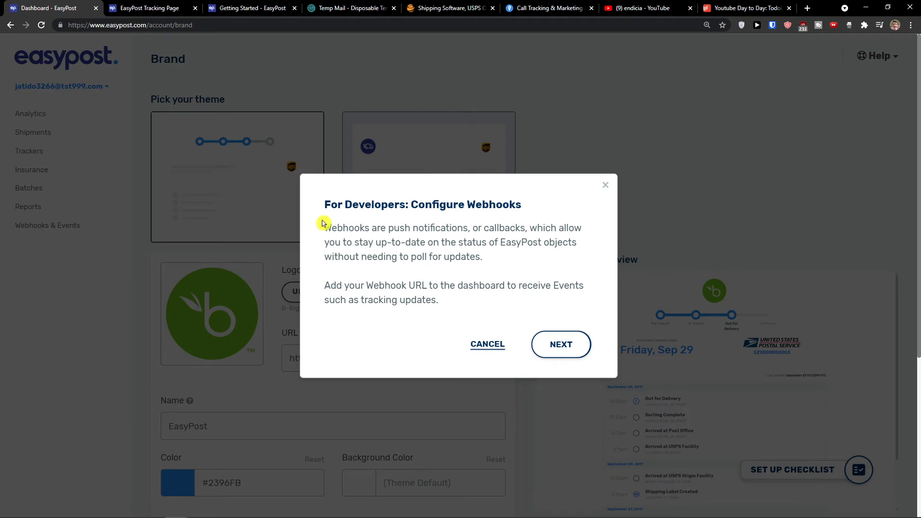
drag(323, 223, 494, 259)
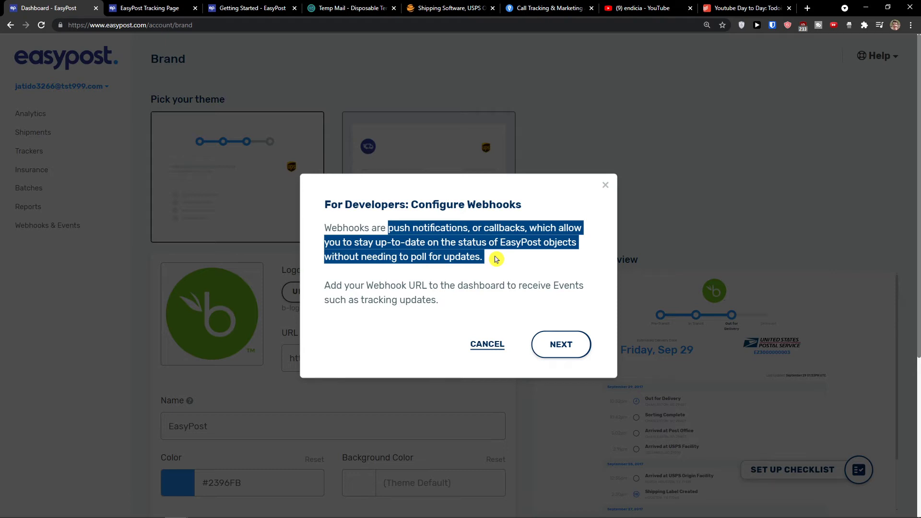
click(606, 185)
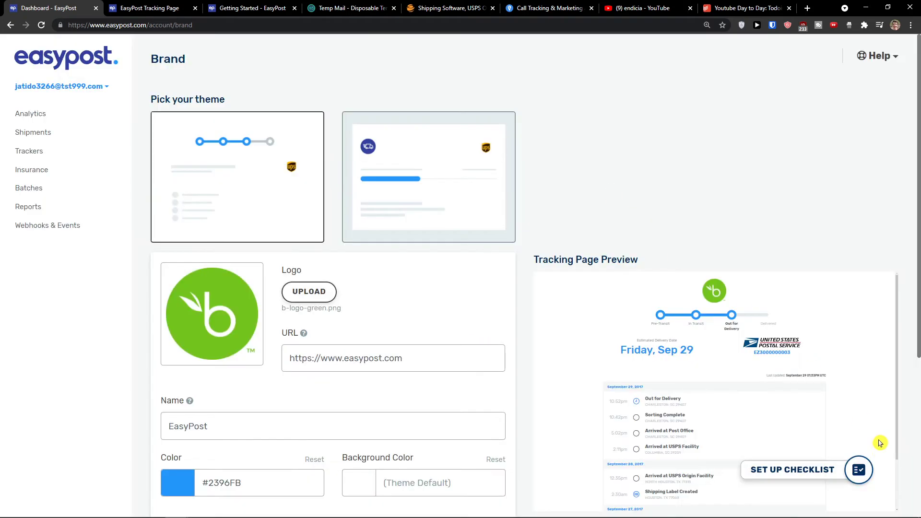
click(859, 475)
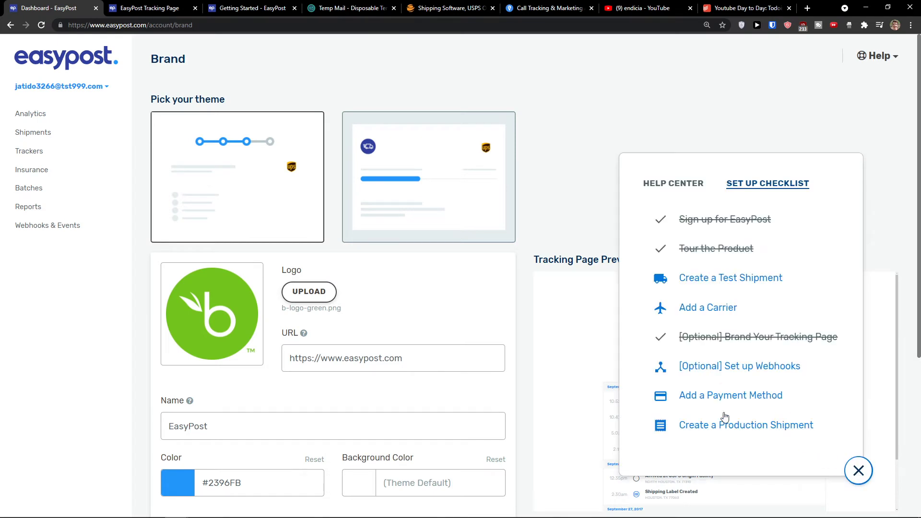
click(751, 401)
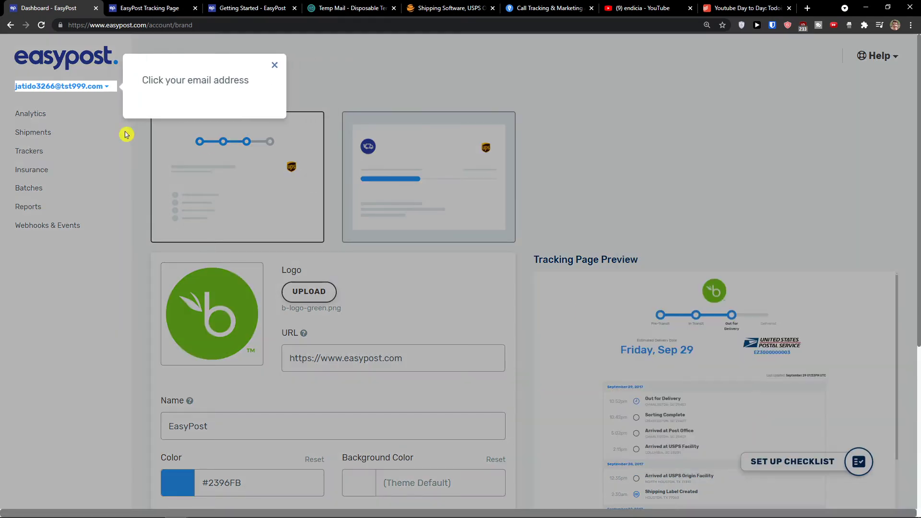
Go to Billing via the account menu to see the $0.00 balance and payment options, then reopen the checklist
click(97, 91)
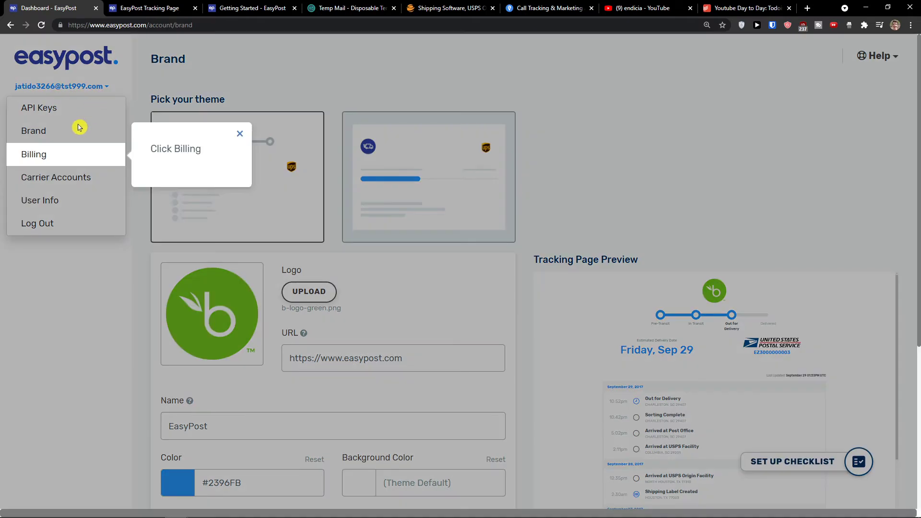
click(51, 156)
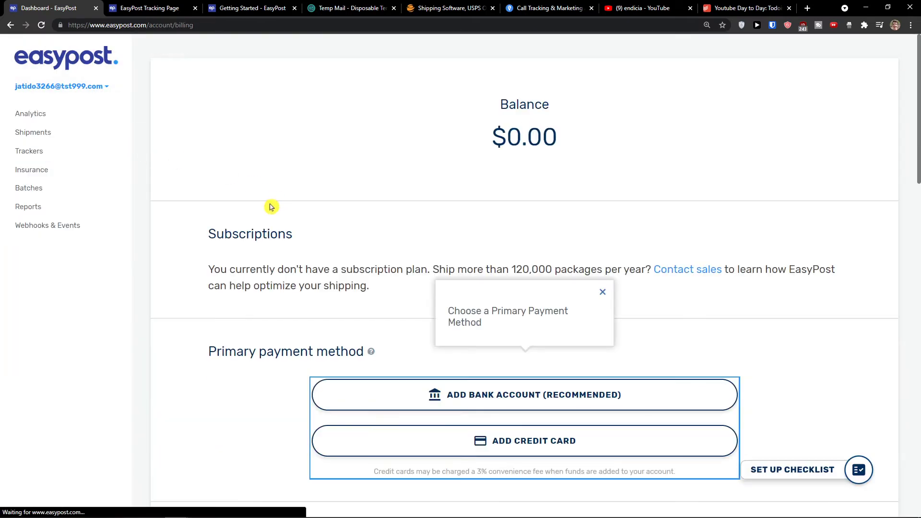
scroll(278, 206, down, 1)
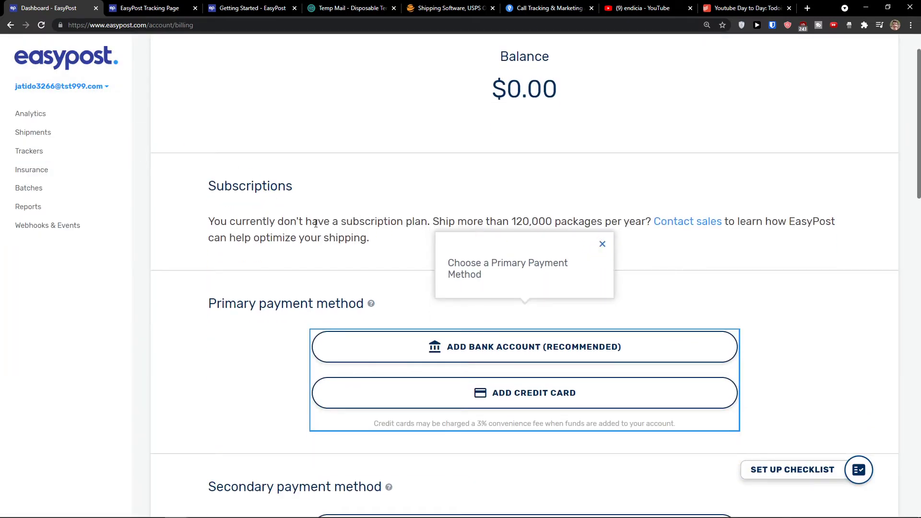
click(602, 244)
scroll(377, 258, down, 1)
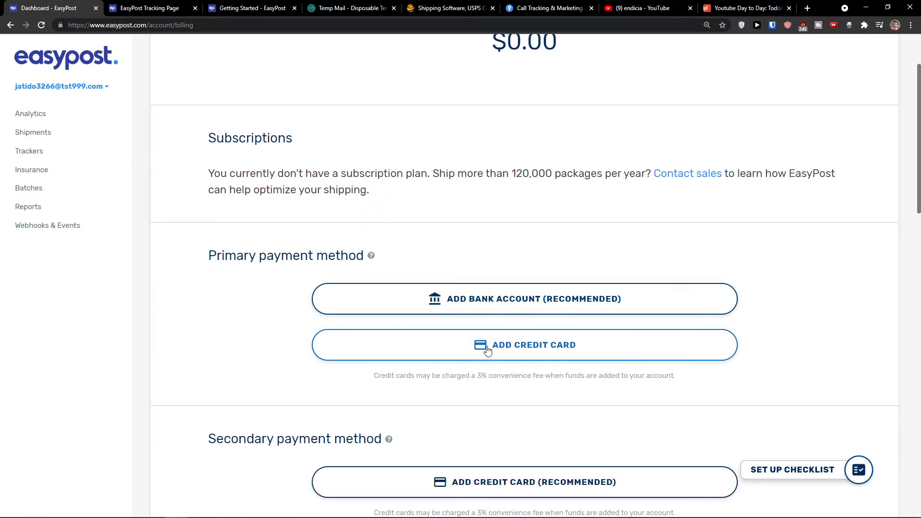
scroll(422, 372, up, 2)
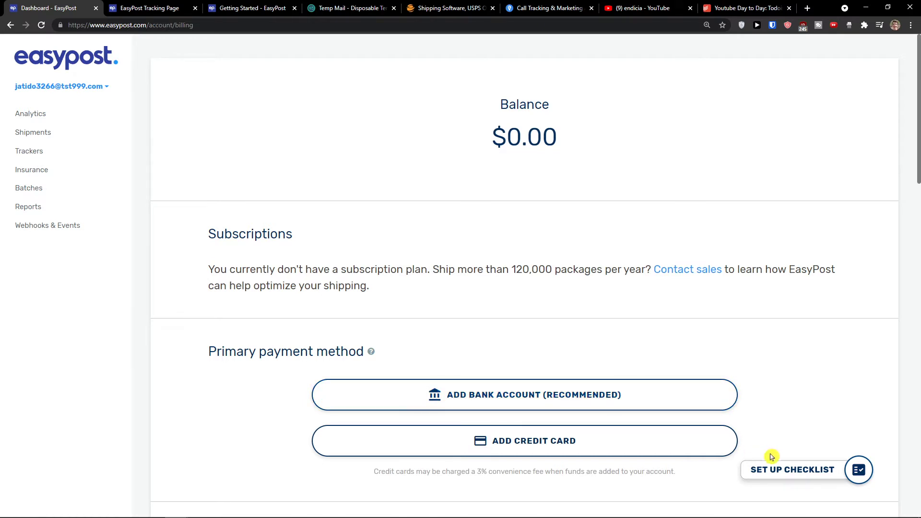
click(807, 474)
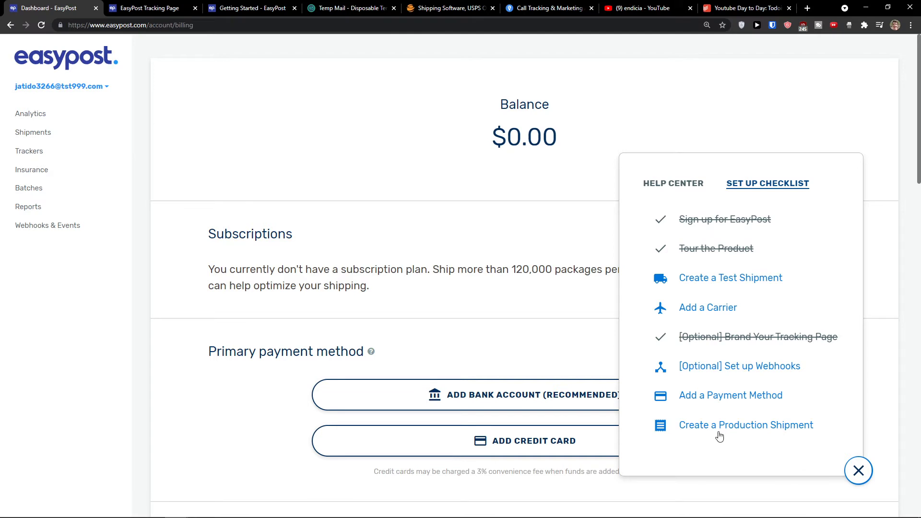
Dismiss the production label tip and open the Create label manually dialog from Shipments
click(706, 428)
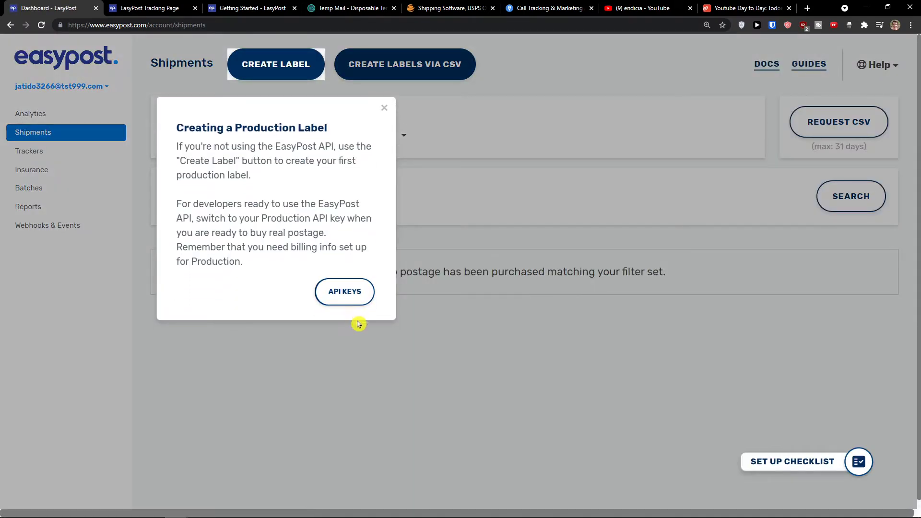
click(385, 98)
click(70, 117)
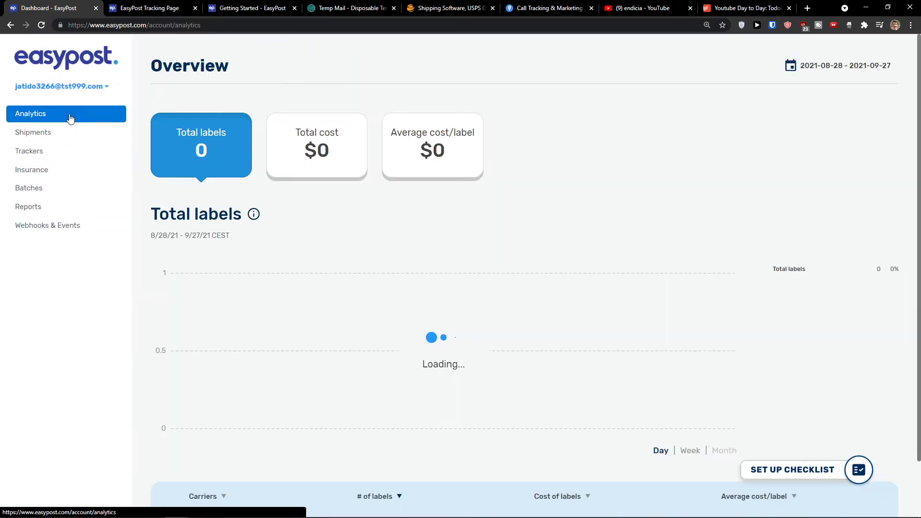
click(70, 134)
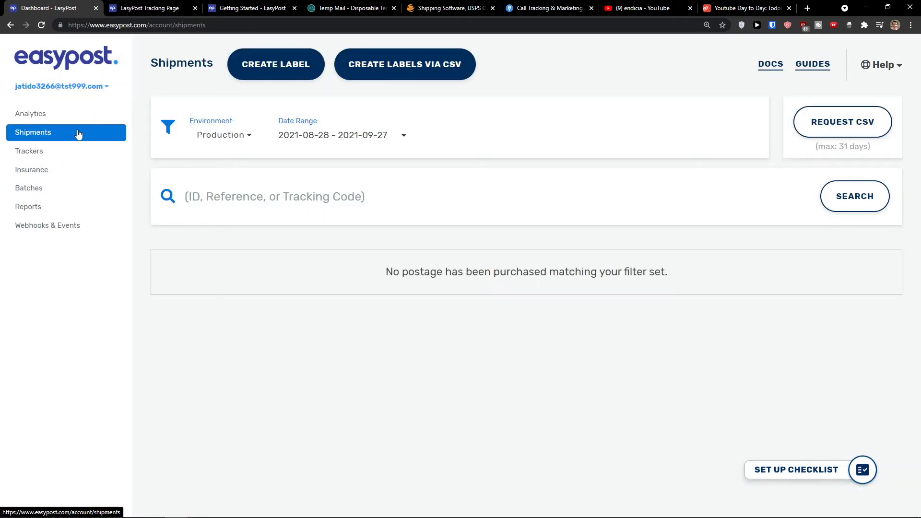
click(275, 74)
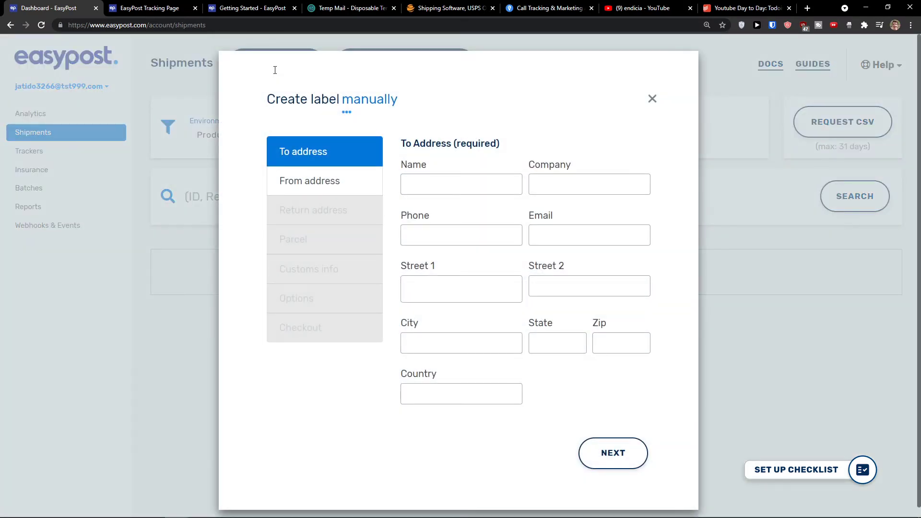
Enter the recipient's name, company and e-mail address
click(447, 192)
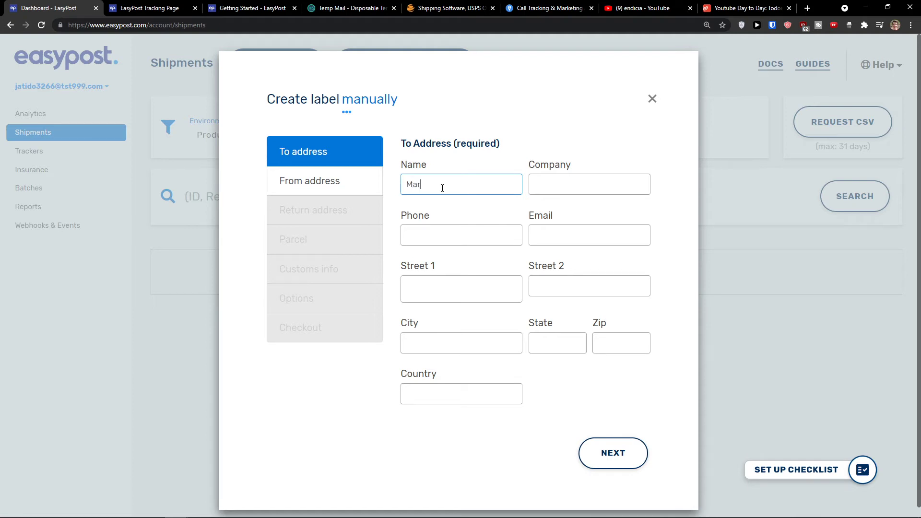
text(Marcusino)
key(Tab)
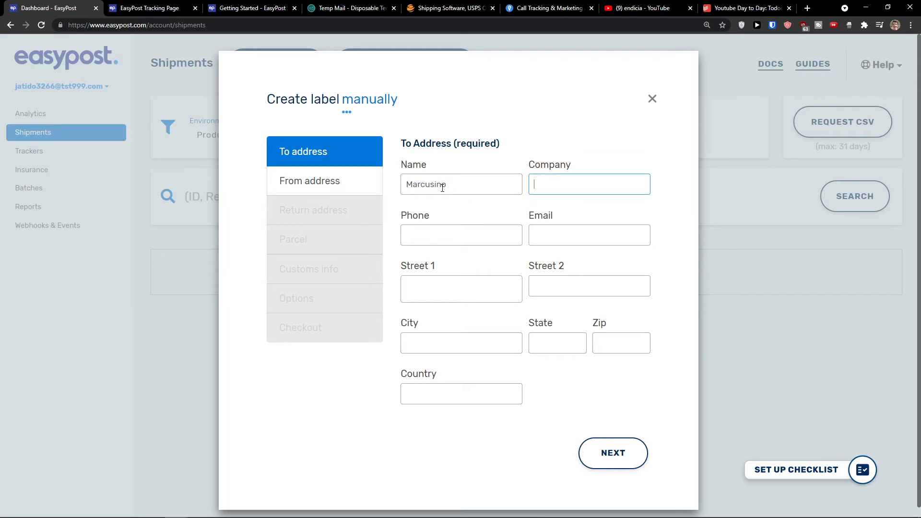
click(471, 188)
key(Tab)
key(Tab)
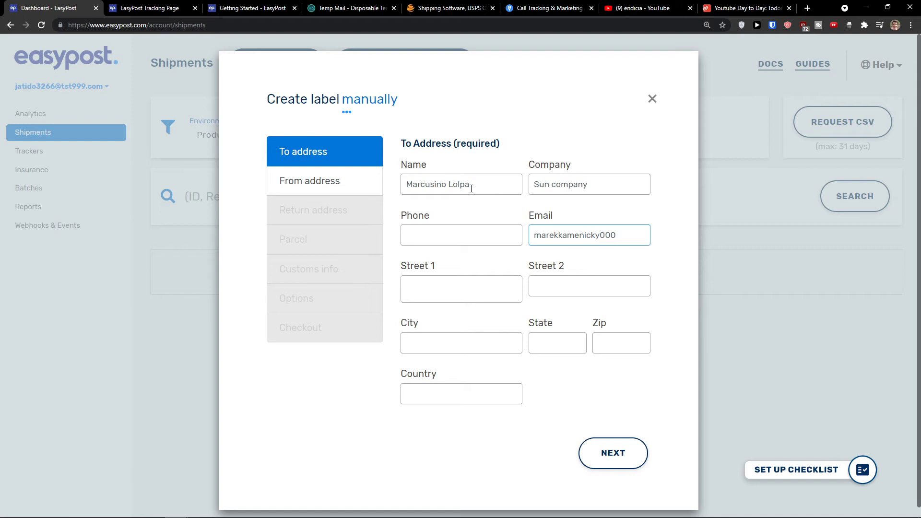
text(ail.com)
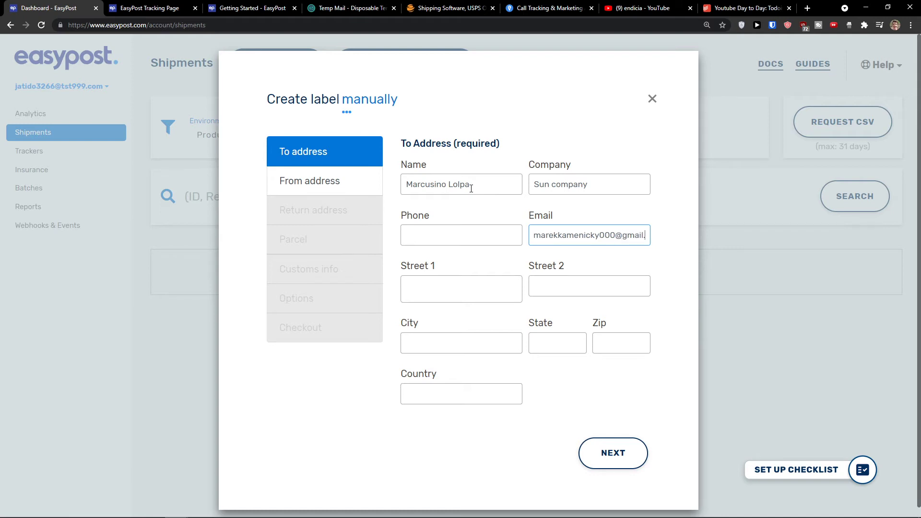
Autofill the suggested Mocksville, North Carolina 27028 street address and continue to the From address
key(Tab)
text(R)
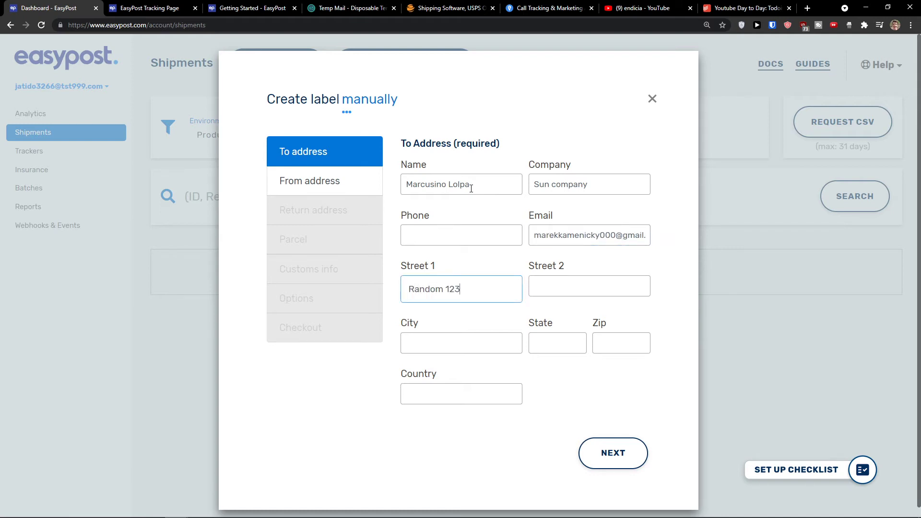
key(Down)
click(475, 316)
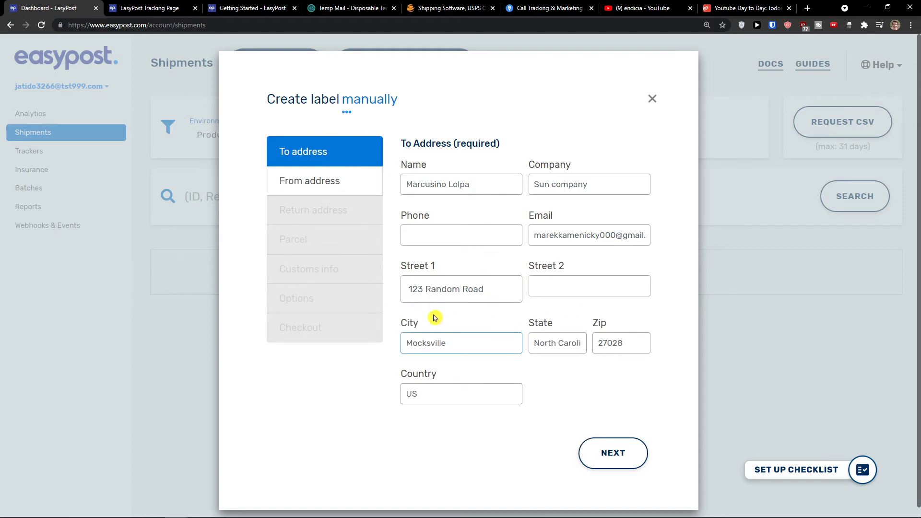
click(614, 452)
click(432, 190)
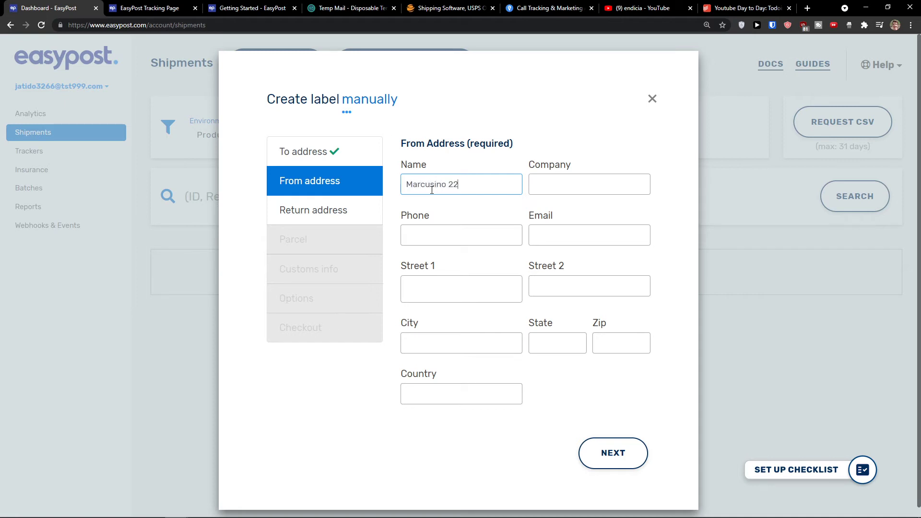
Fill the sender's company and e-mail, autofill the Random Lake, WI 53075 address, and submit it
key(Tab)
key(Tab)
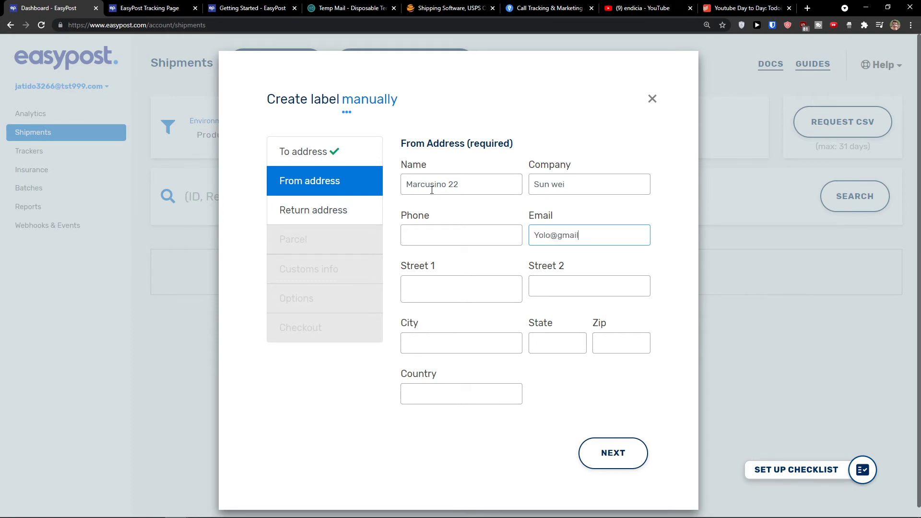
key(Tab)
text(Ran)
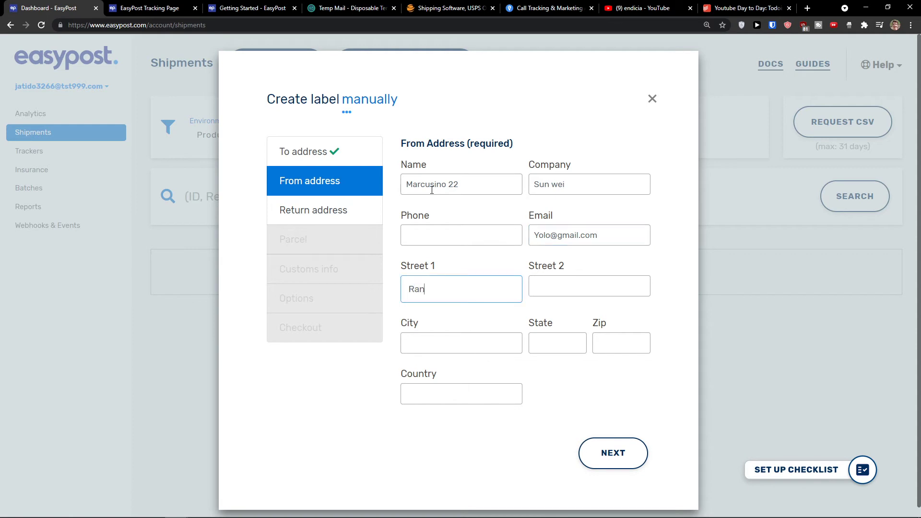
text(dom)
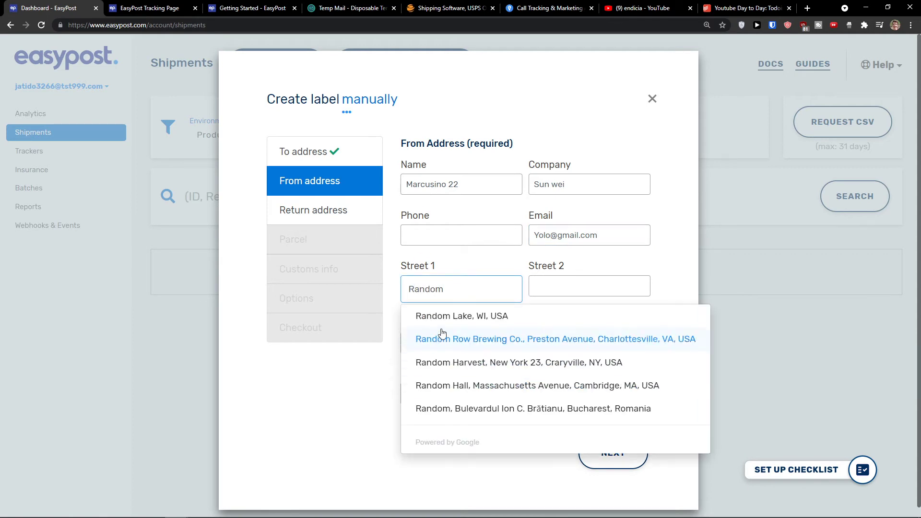
click(423, 315)
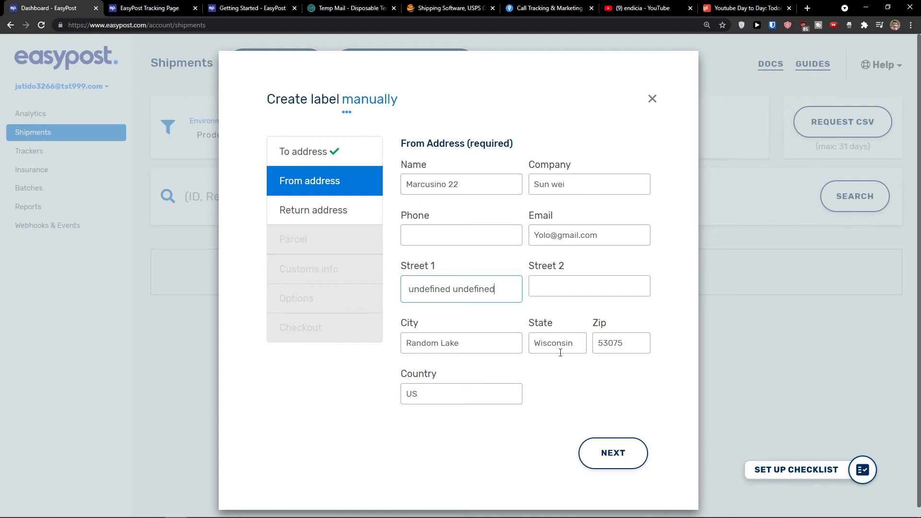
click(610, 462)
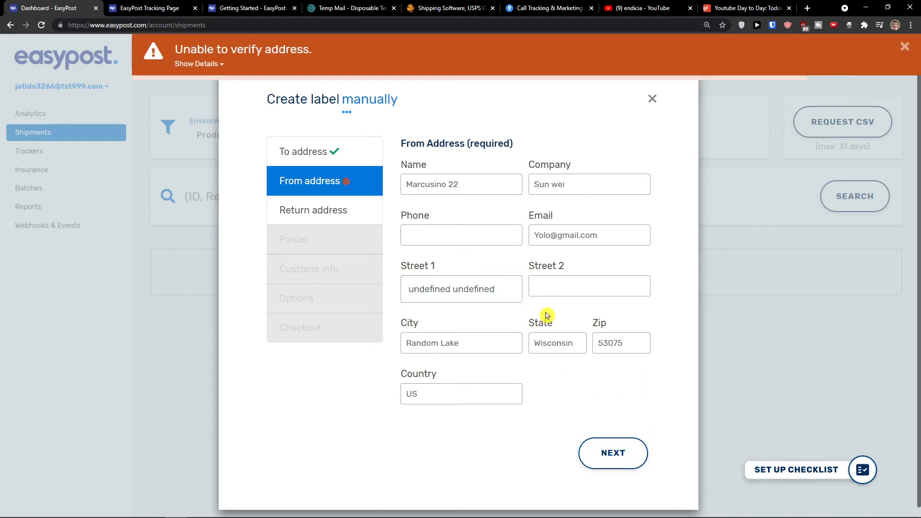
Clear the sender's city, state, zip and country, retype the street, and resubmit with the Dubai suggestion
triple_click(489, 344)
text(Ra)
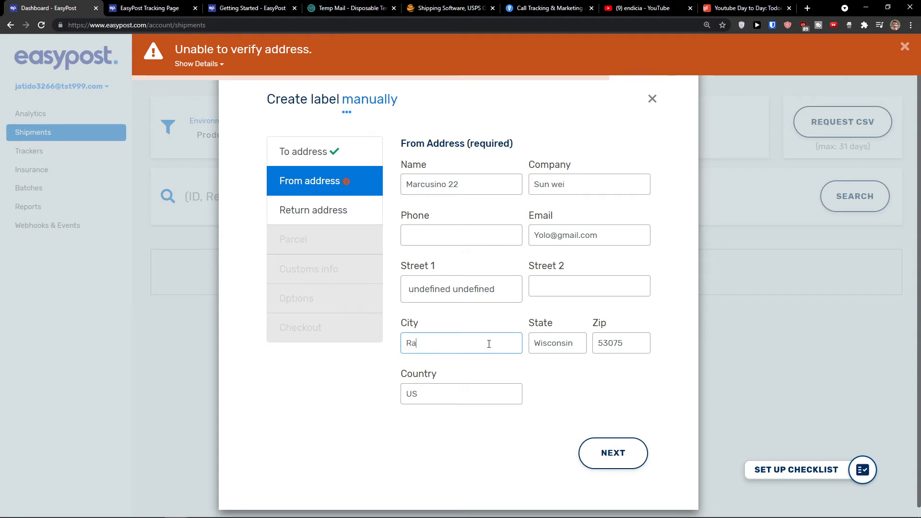
text(nd)
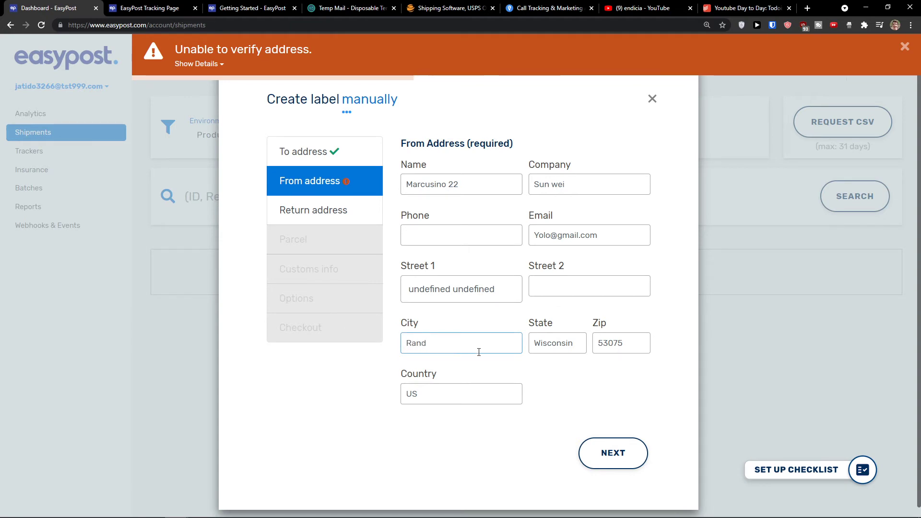
text(om)
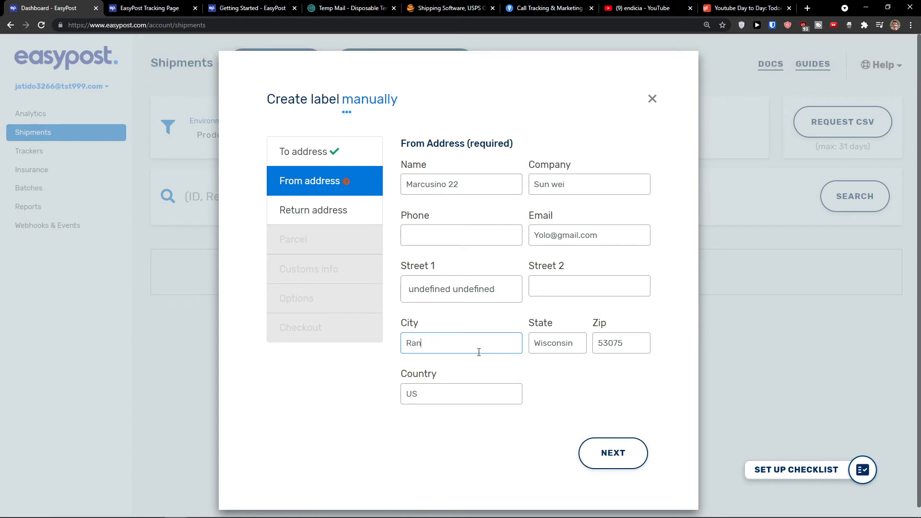
double_click(559, 353)
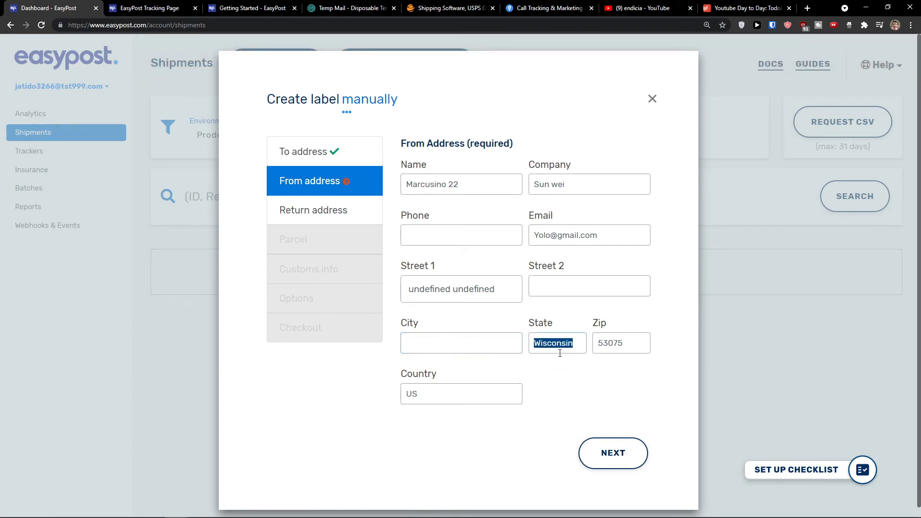
key(BackSpace)
double_click(610, 343)
key(BackSpace)
click(474, 389)
key(BackSpace)
key(BackSpace)
double_click(477, 290)
key(BackSpace)
key(BackSpace)
key(BackSpace)
key(BackSpace)
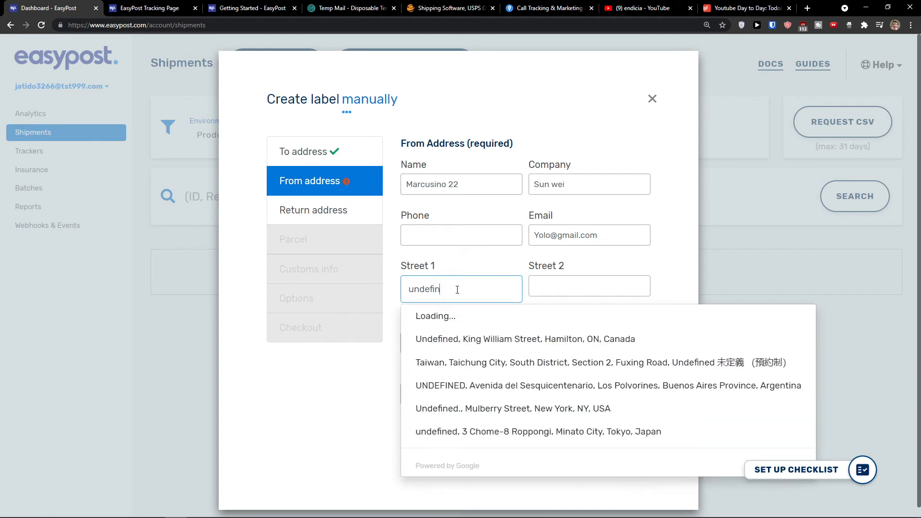
key(BackSpace)
key(BackSpace)
key(BackSpace)
key(BackSpace)
key(BackSpace)
key(BackSpace)
key(BackSpace)
text(R)
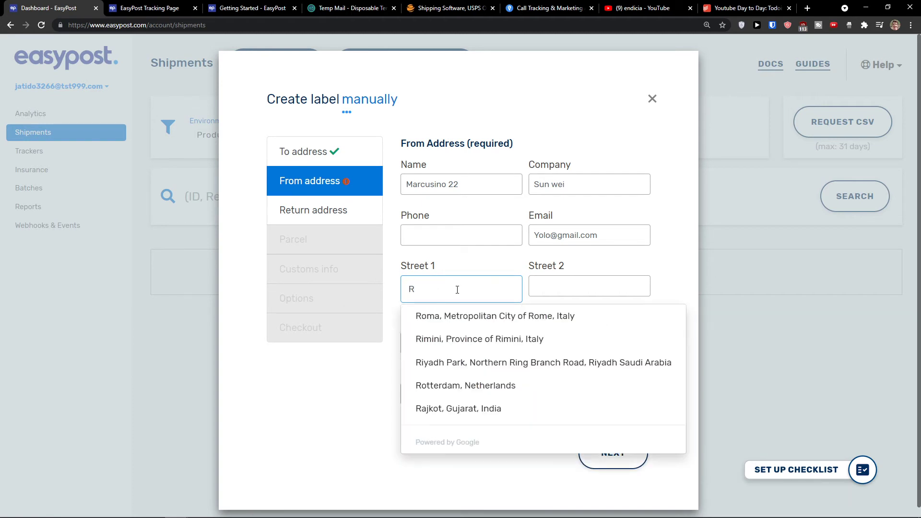
text(ando)
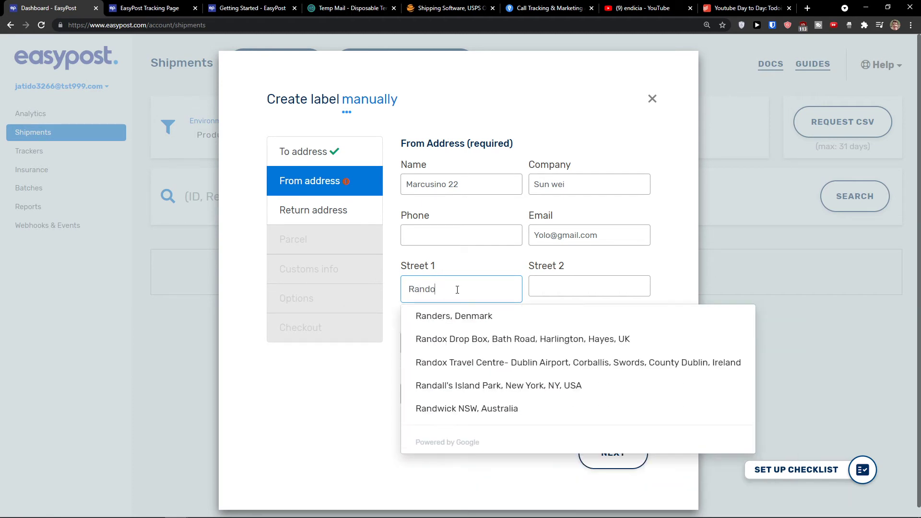
text(m)
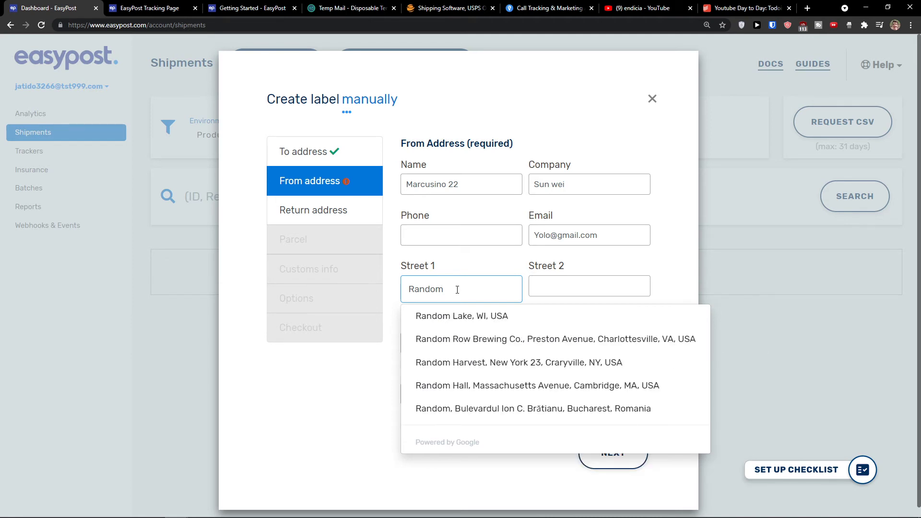
text( lo)
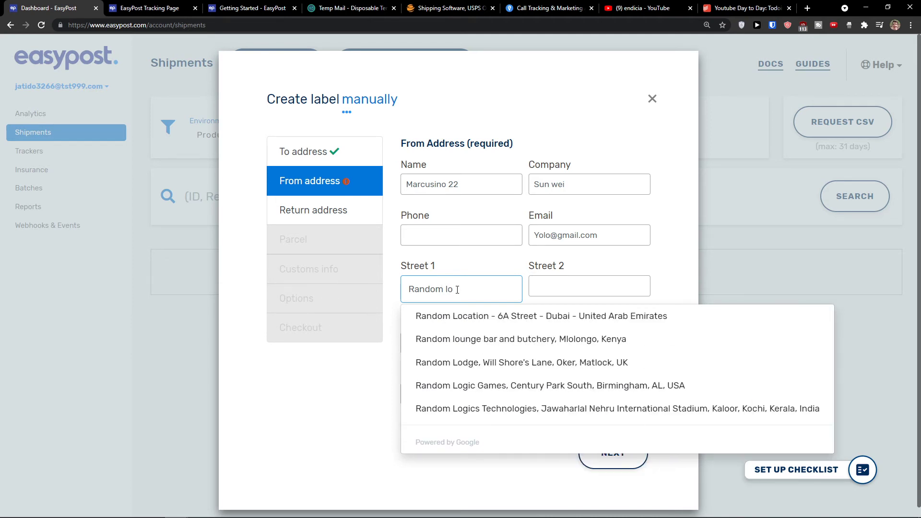
click(472, 315)
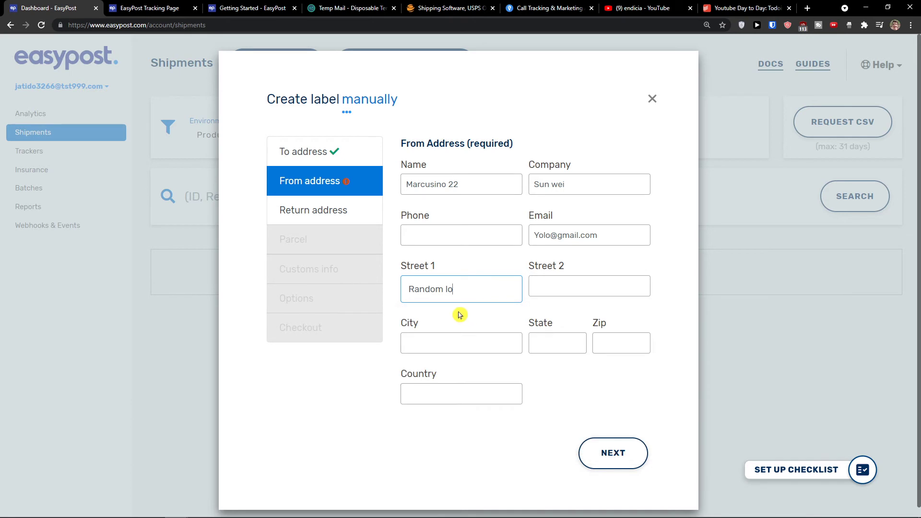
click(610, 456)
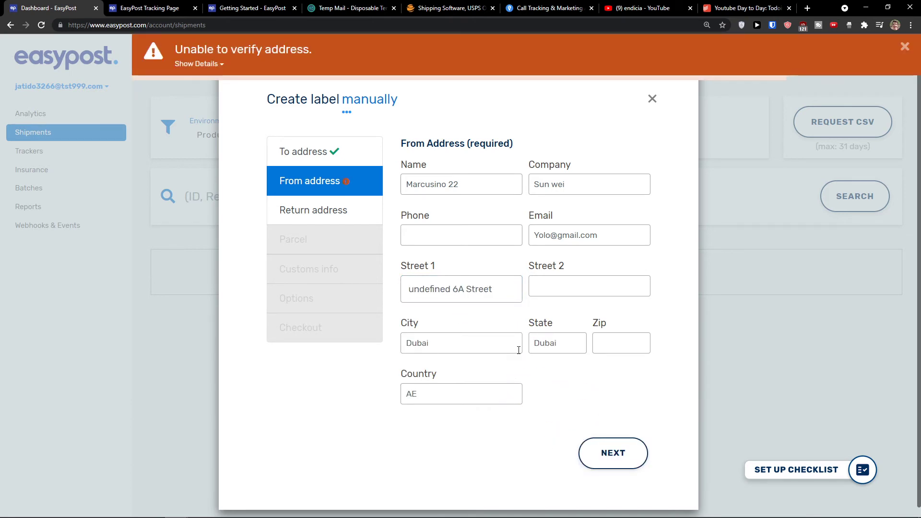
Replace the street with a Levice, Slovakia suggestion, remove the stray 'undefined', and add house number 22
triple_click(472, 289)
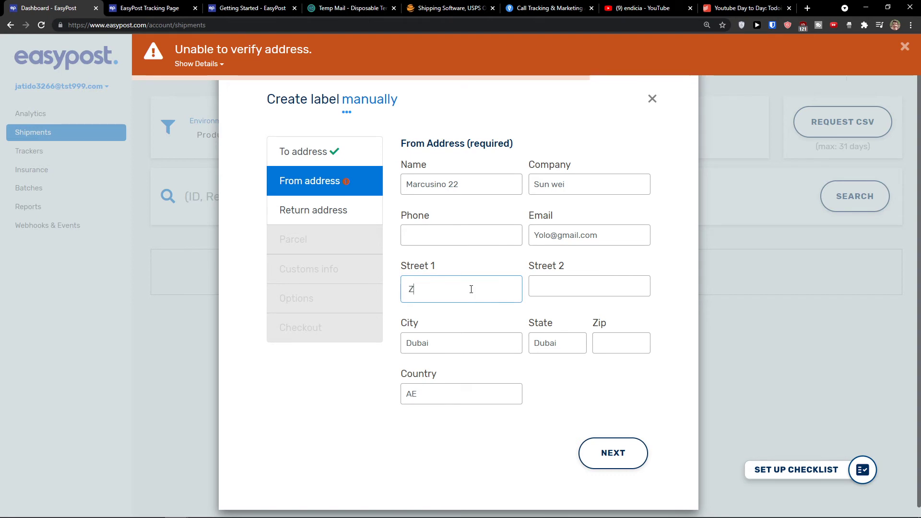
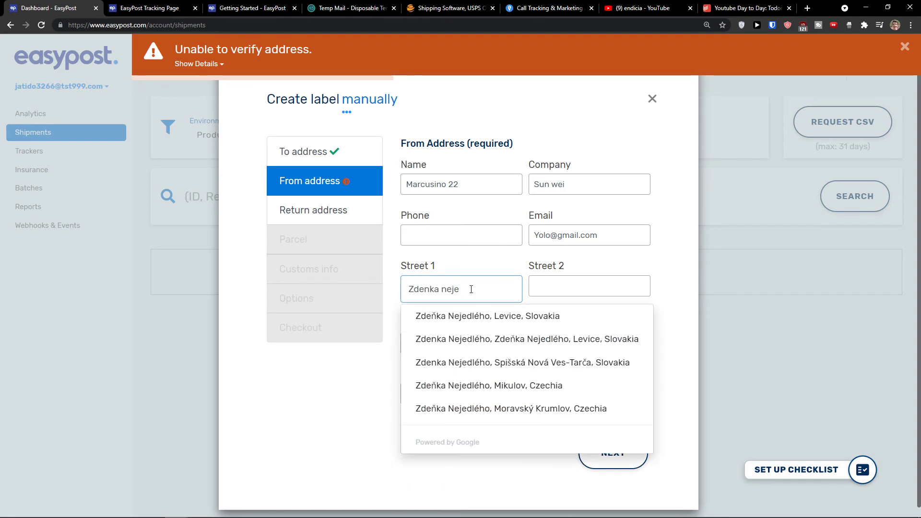
click(488, 316)
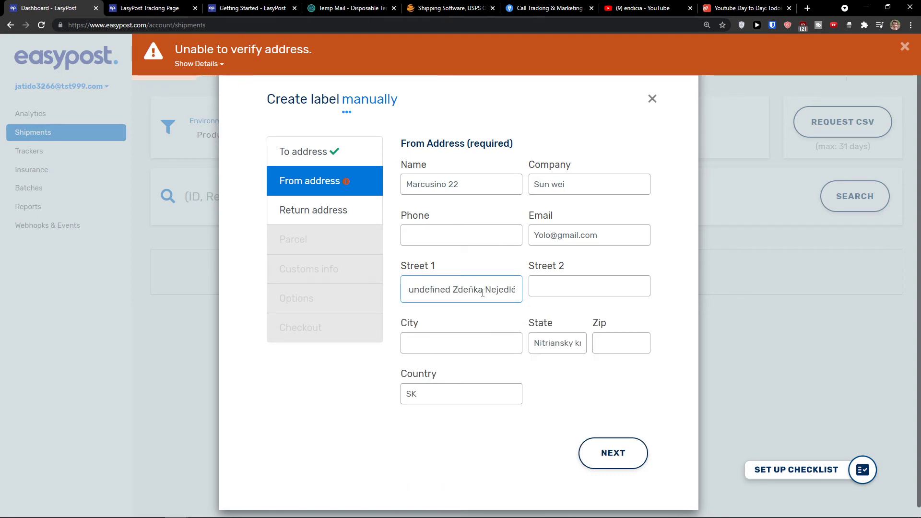
drag(470, 289, 381, 288)
click(451, 290)
drag(451, 290, 341, 292)
key(BackSpace)
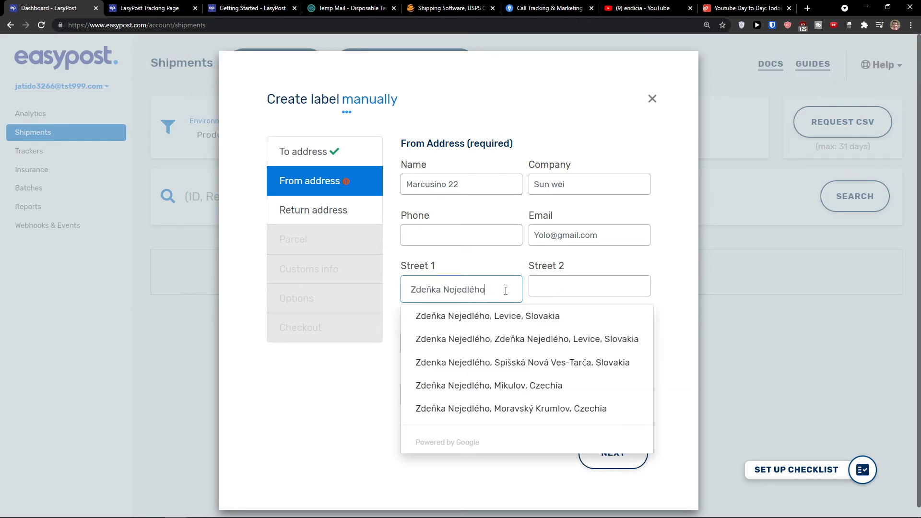
click(361, 354)
click(497, 289)
text(22)
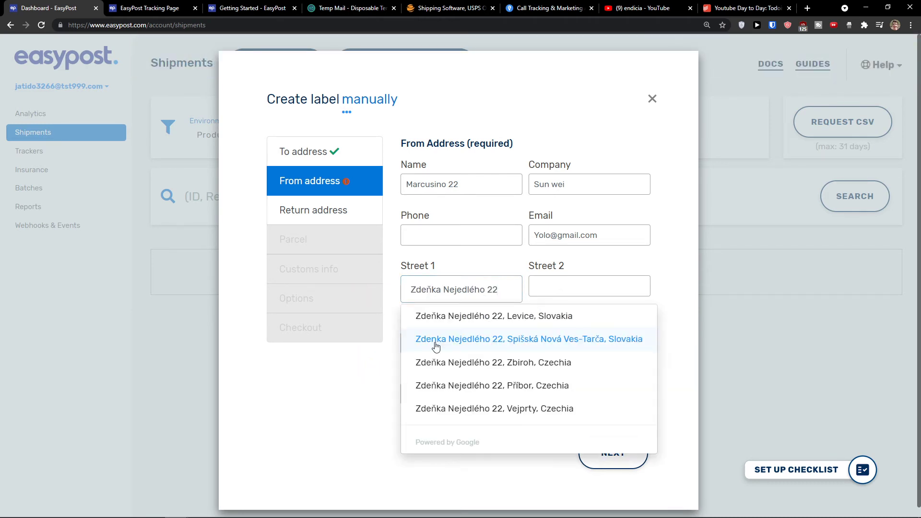
click(442, 325)
click(439, 345)
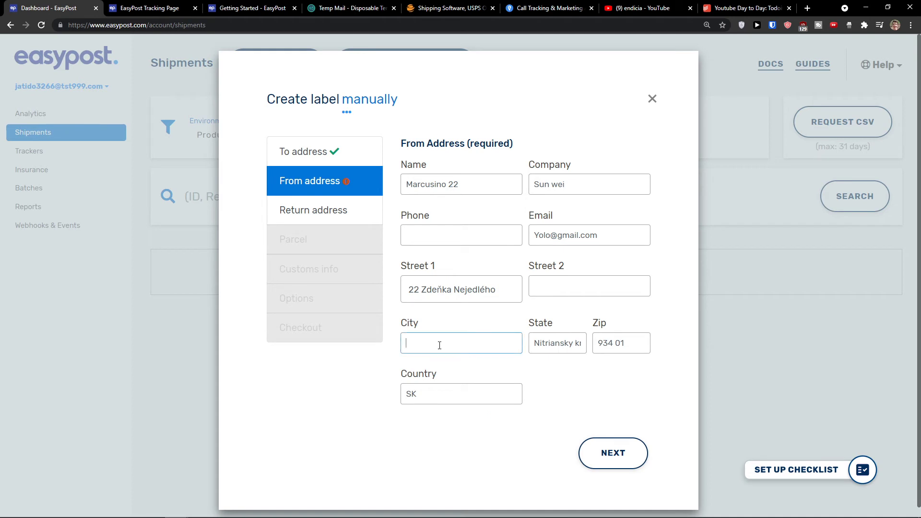
Submit the sender address and copy it into the return address
click(623, 449)
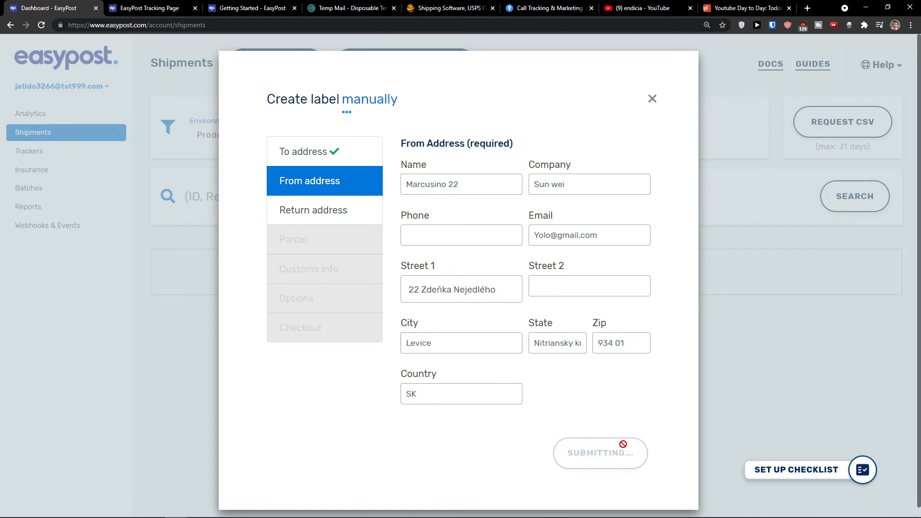
click(427, 220)
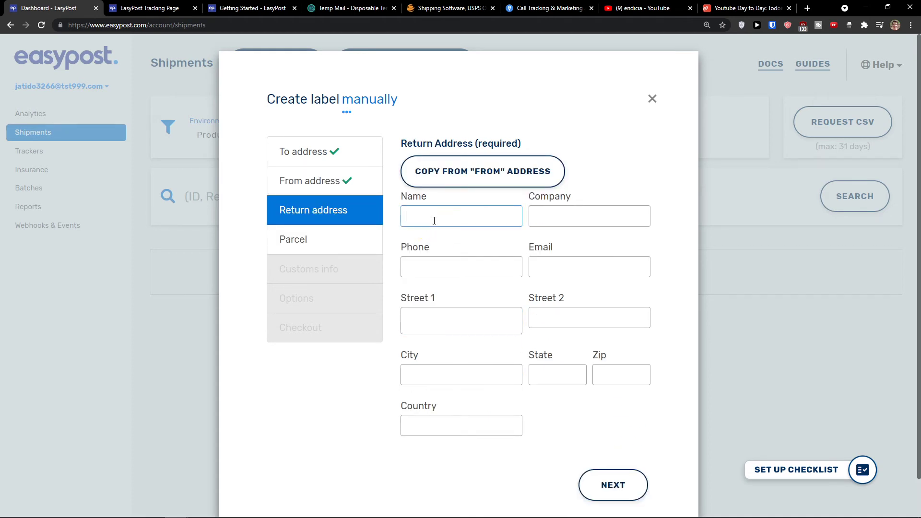
click(469, 177)
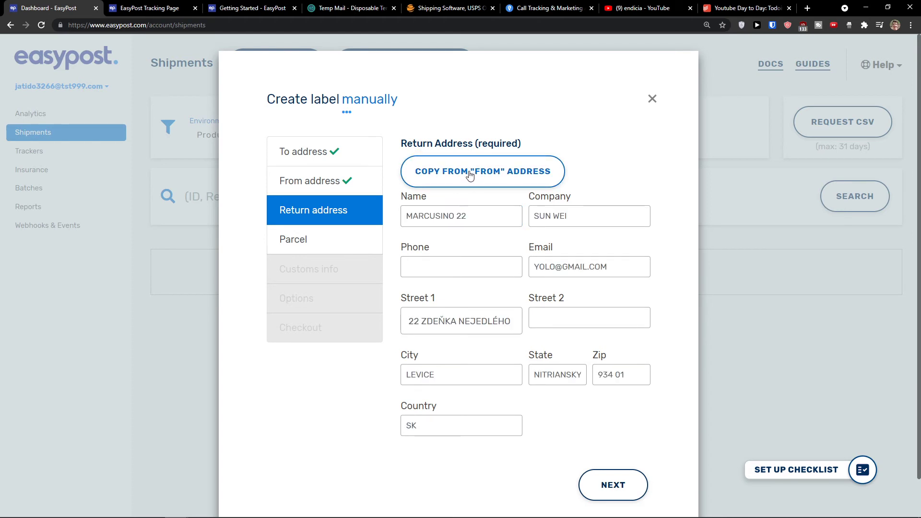
click(631, 486)
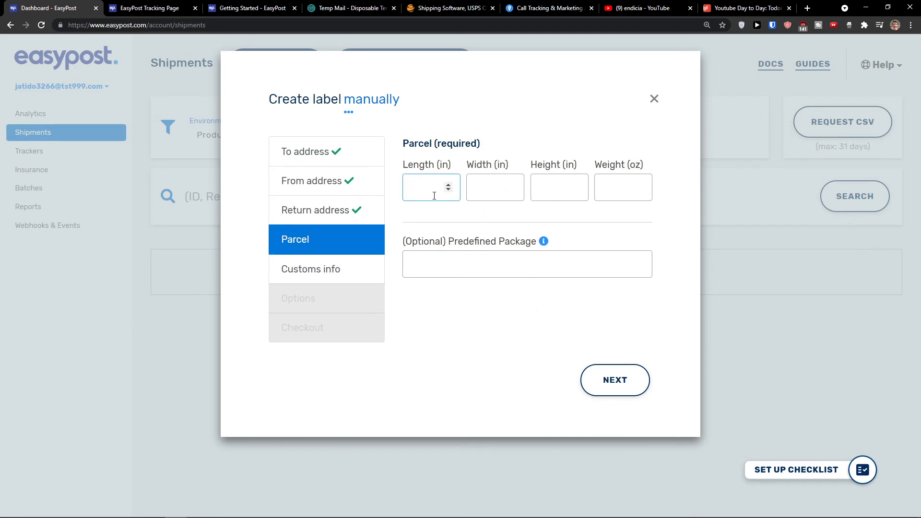
Set the parcel to 2 × 1 × 3 inches and 2 oz, then continue to customs
text(2)
key(Tab)
text(1)
key(Tab)
text(3)
key(Tab)
text(2)
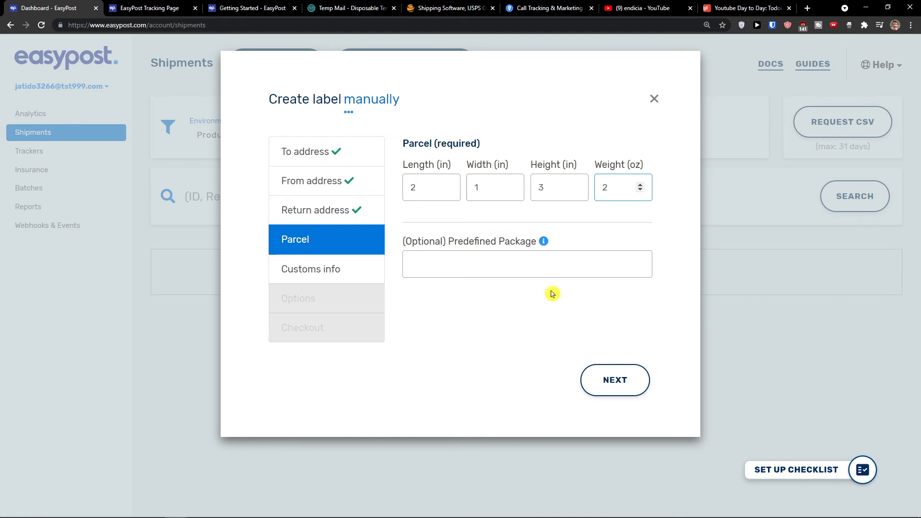
click(597, 375)
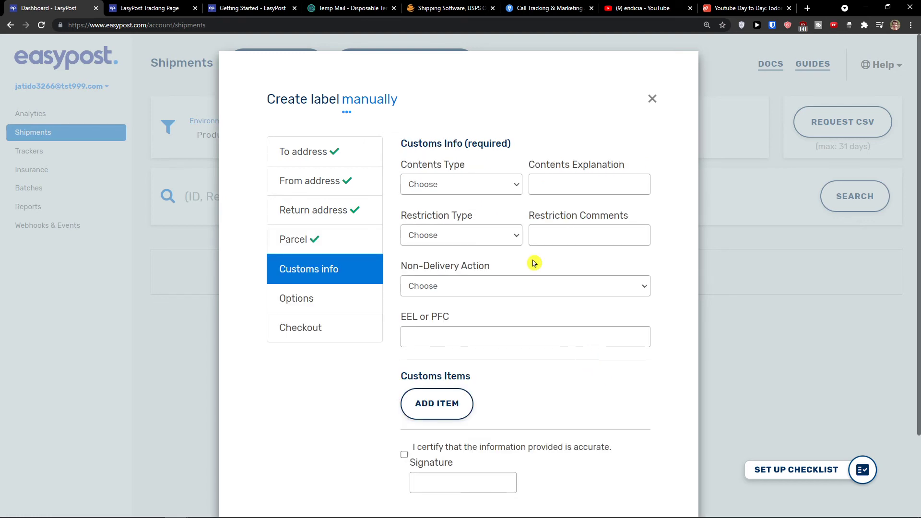
Set the customs contents type to Documents and the restriction type to None
click(474, 187)
click(474, 188)
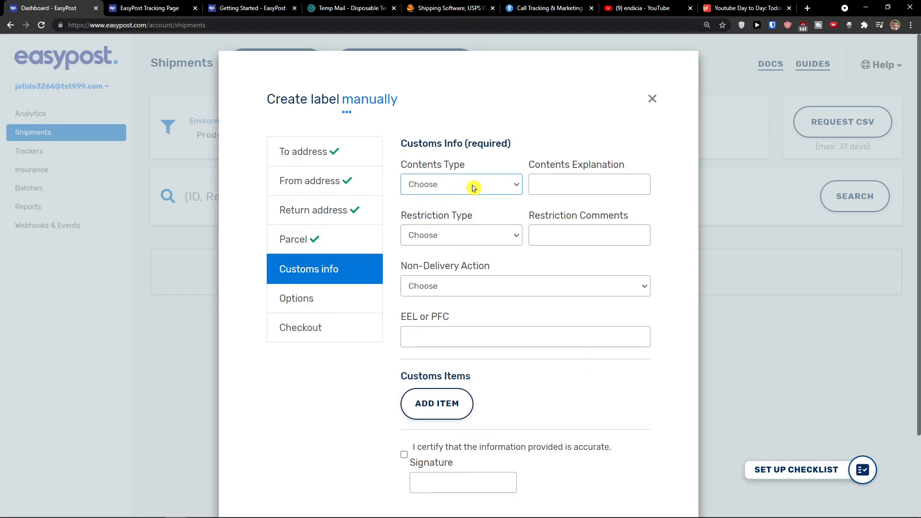
click(474, 188)
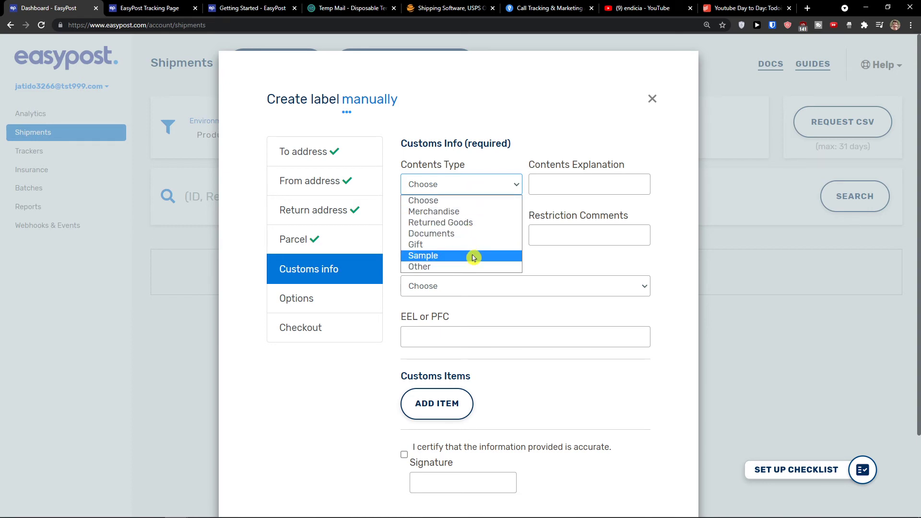
click(476, 234)
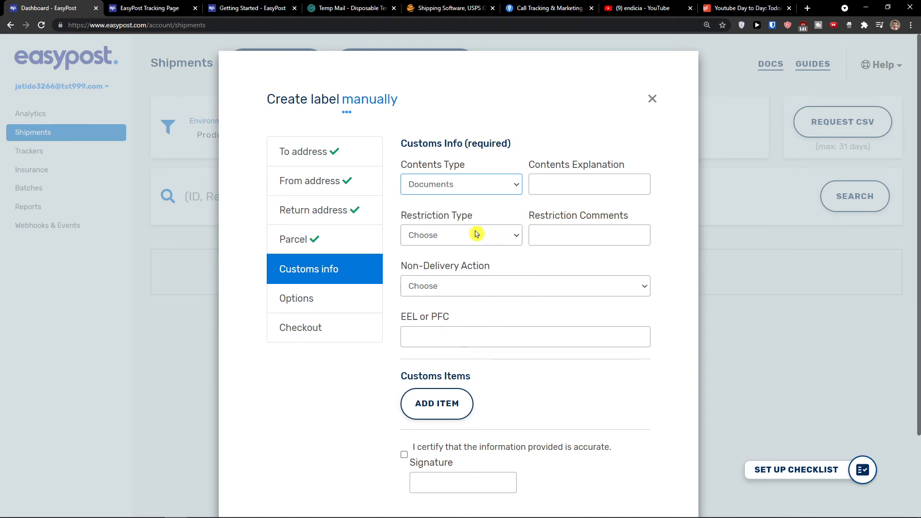
click(574, 192)
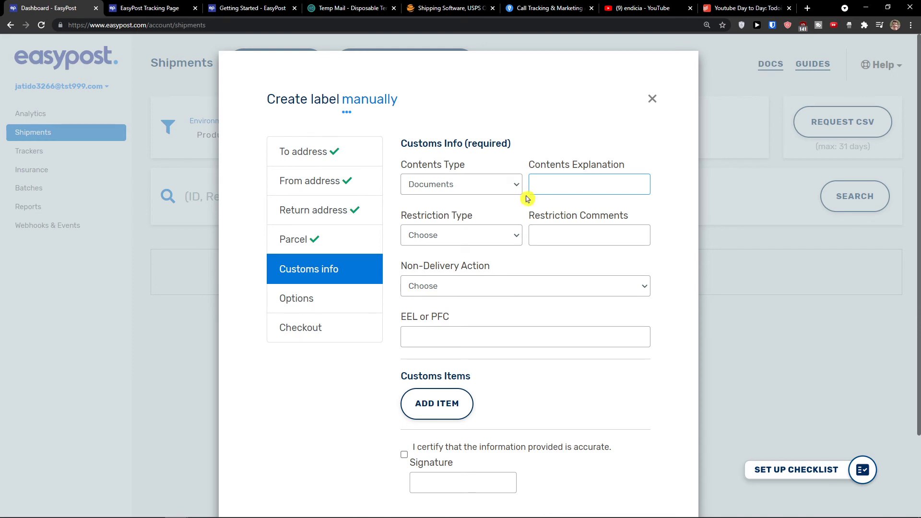
scroll(509, 220, down, 1)
click(486, 199)
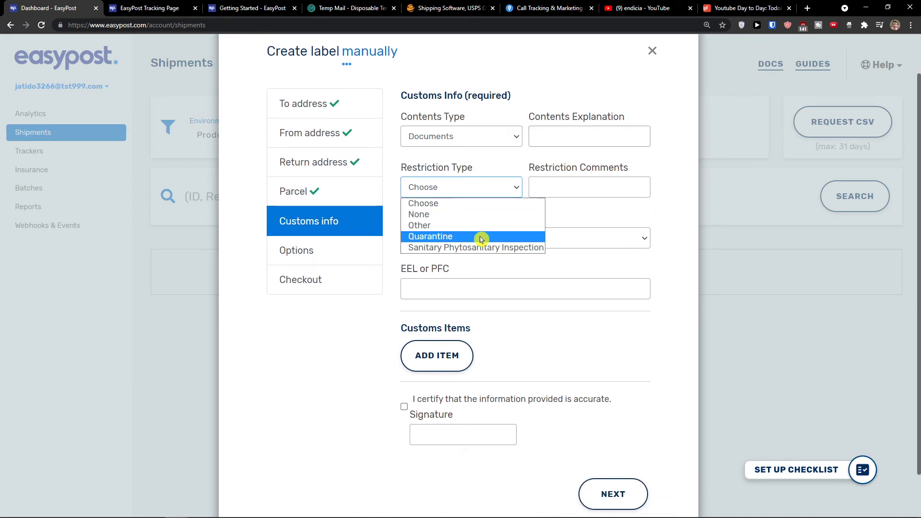
click(484, 220)
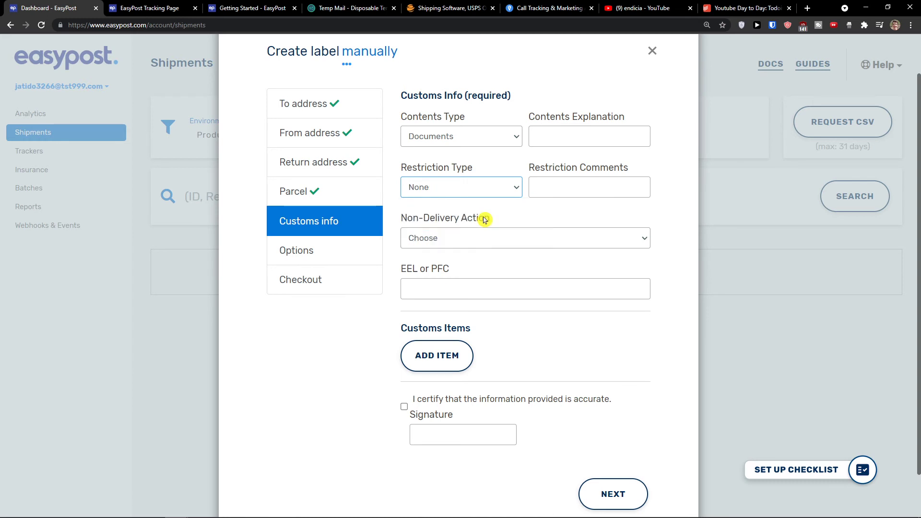
Leave the non-delivery action unchanged, try to continue, and add a customs item after the warning
scroll(485, 219, down, 1)
click(492, 189)
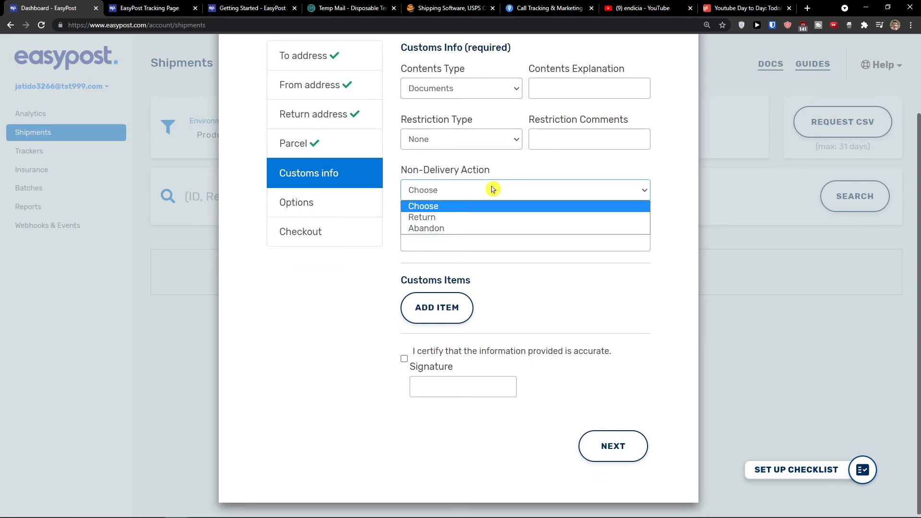
click(492, 189)
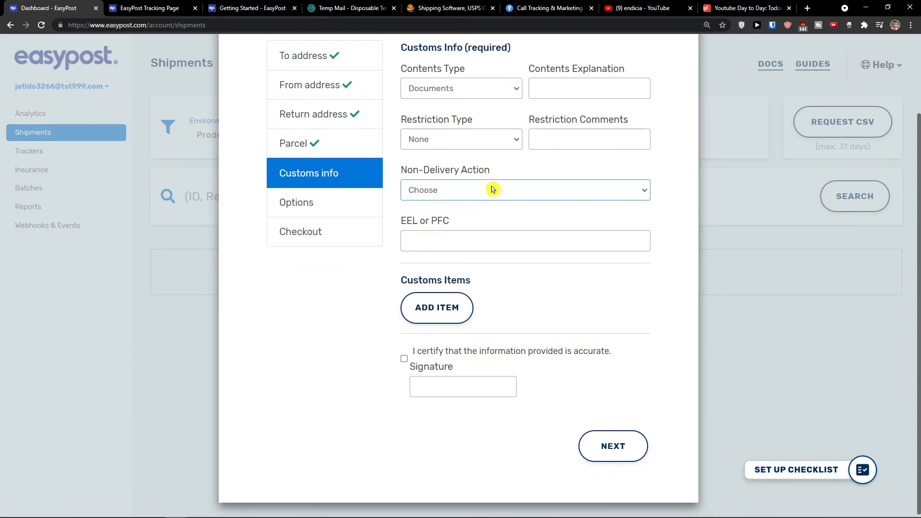
scroll(491, 187, up, 2)
scroll(475, 204, down, 2)
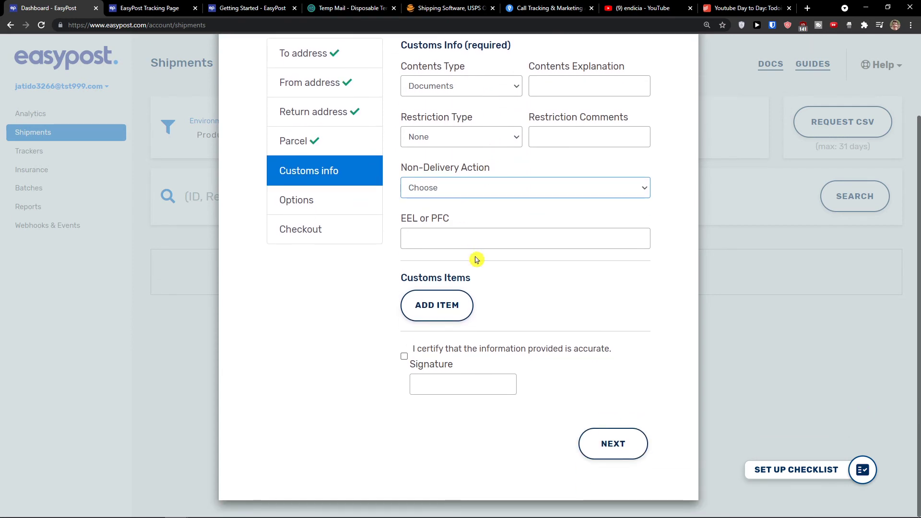
click(610, 441)
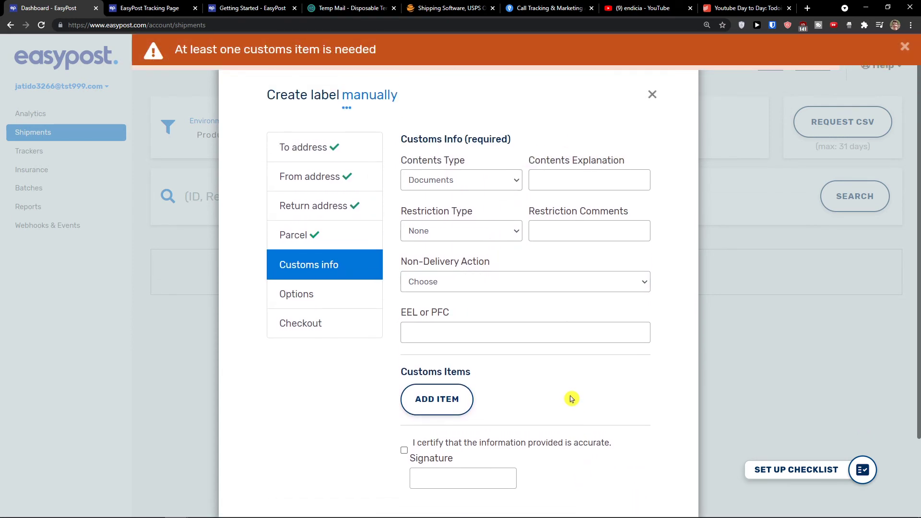
click(461, 393)
Set the customs item quantity to 1, keeping the existing total value and currency
scroll(463, 406, down, 4)
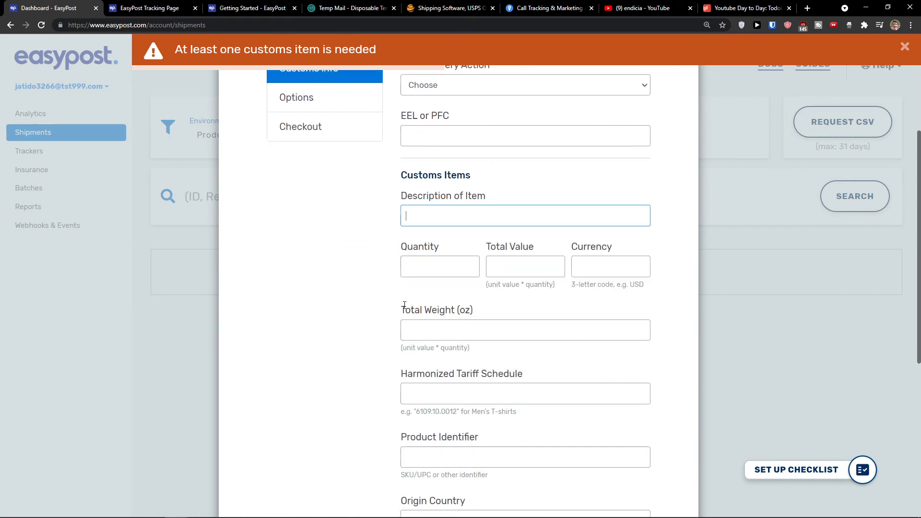
scroll(405, 306, up, 4)
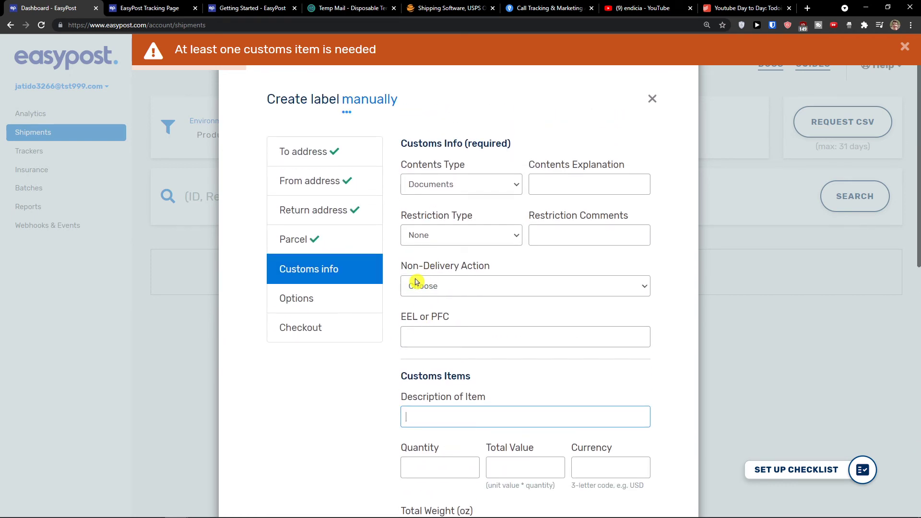
scroll(355, 343, down, 3)
scroll(394, 321, up, 1)
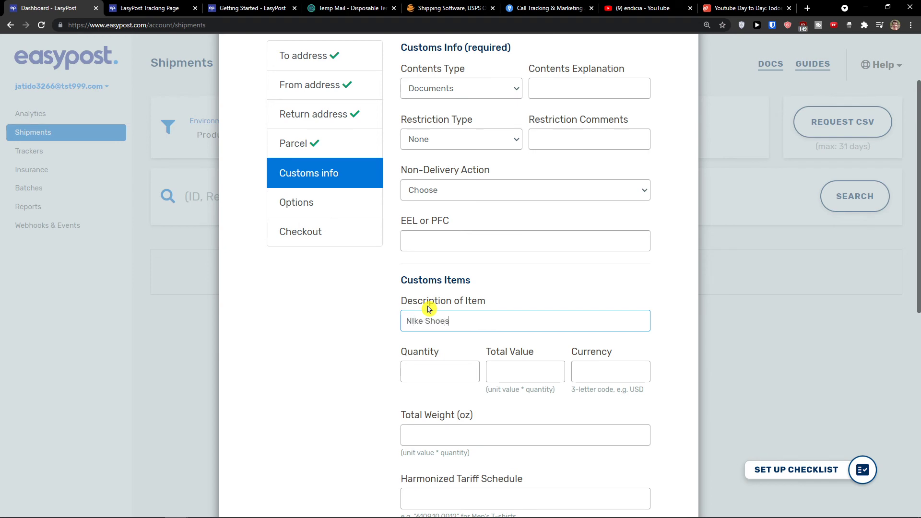
key(Tab)
text(1)
key(Tab)
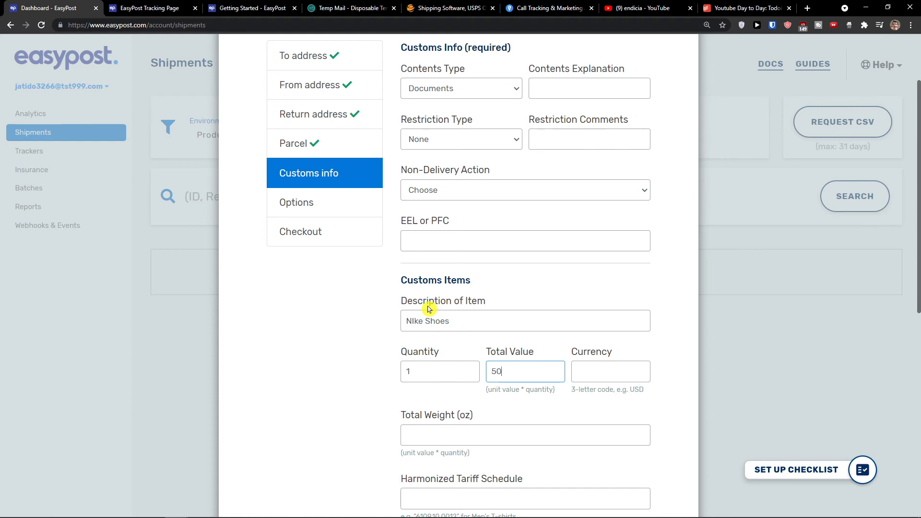
key(Tab)
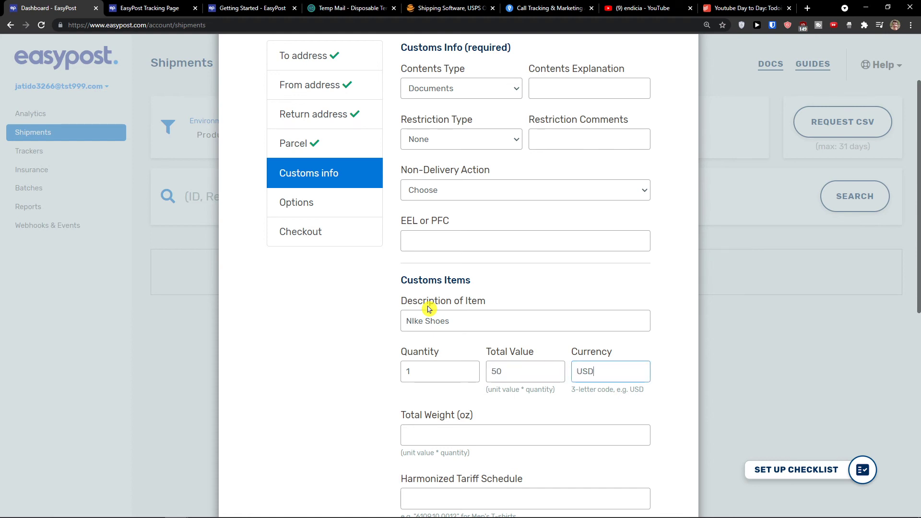
Enter a total weight of 2 and the tariff code 6109.10.0012
scroll(428, 308, down, 2)
click(425, 341)
text(2)
key(Tab)
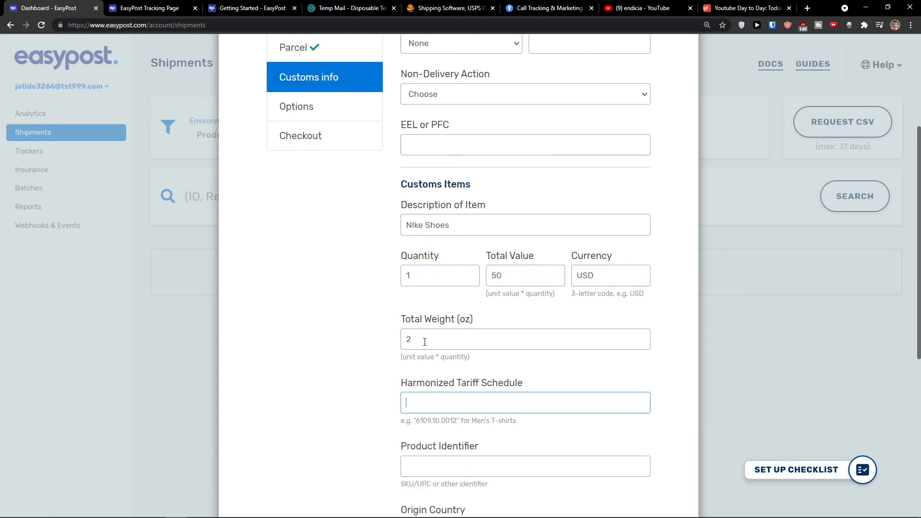
scroll(374, 332, down, 4)
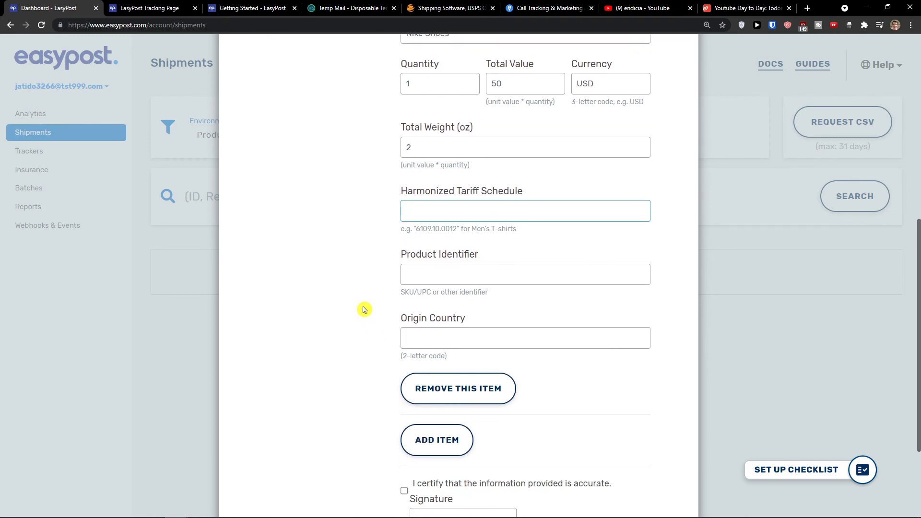
drag(457, 229, 417, 229)
key(ctrl+c)
key(ctrl+v)
Set the product identifier to UPC and the origin country to China
click(431, 276)
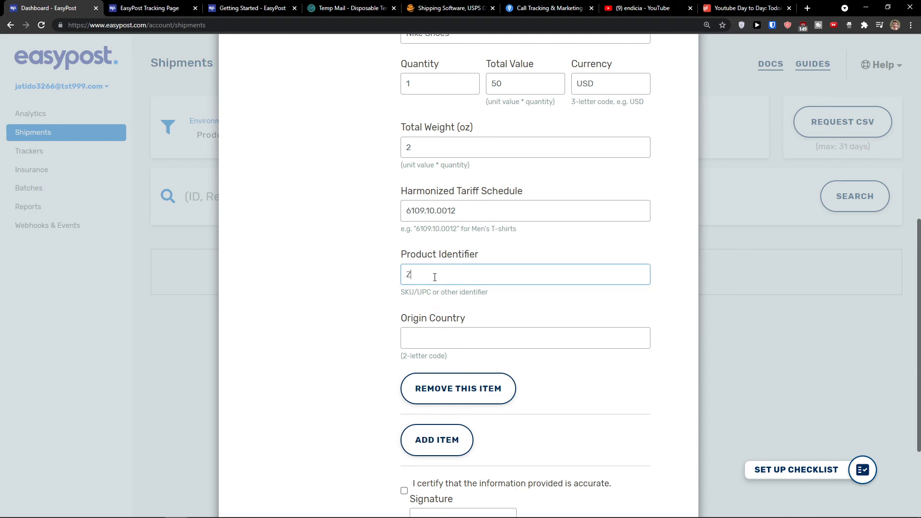
key(Tab)
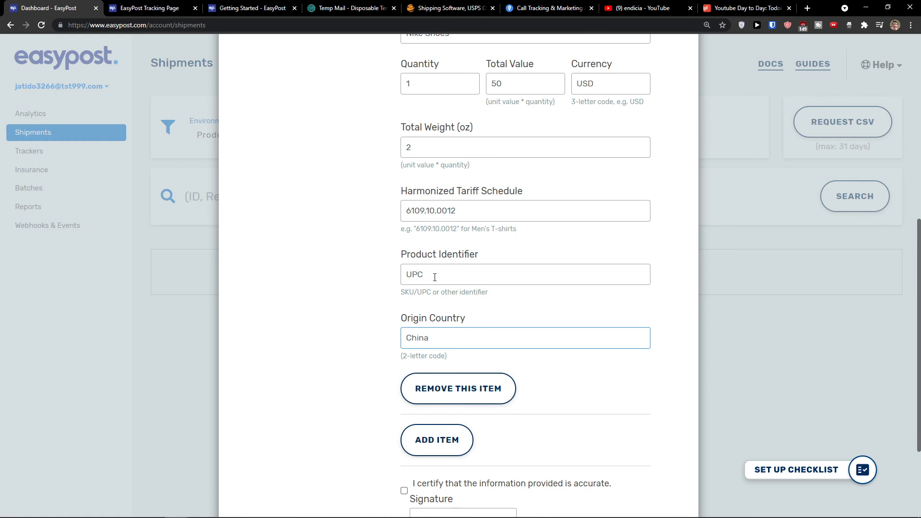
scroll(412, 281, down, 3)
click(405, 361)
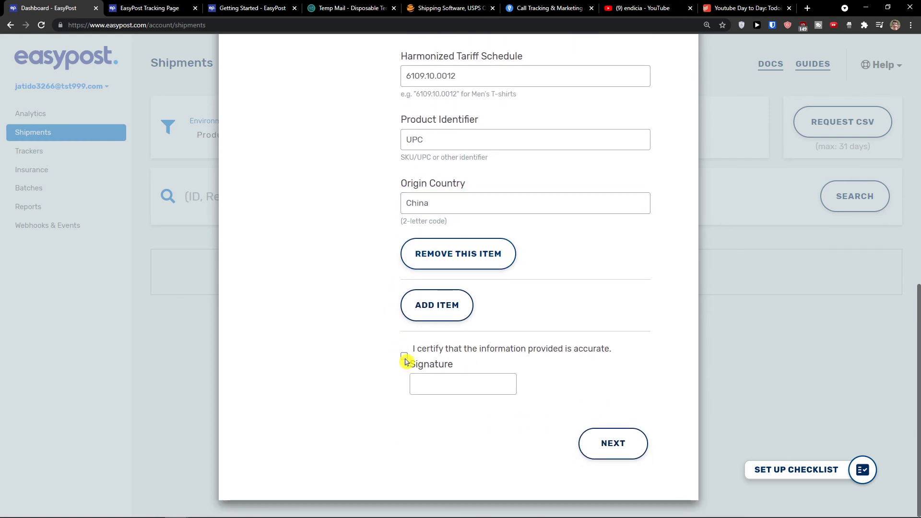
drag(423, 365, 421, 380)
Sign the customs form with the signer's name and submit the customs information
click(432, 384)
text(Marek)
right_click(433, 384)
click(404, 356)
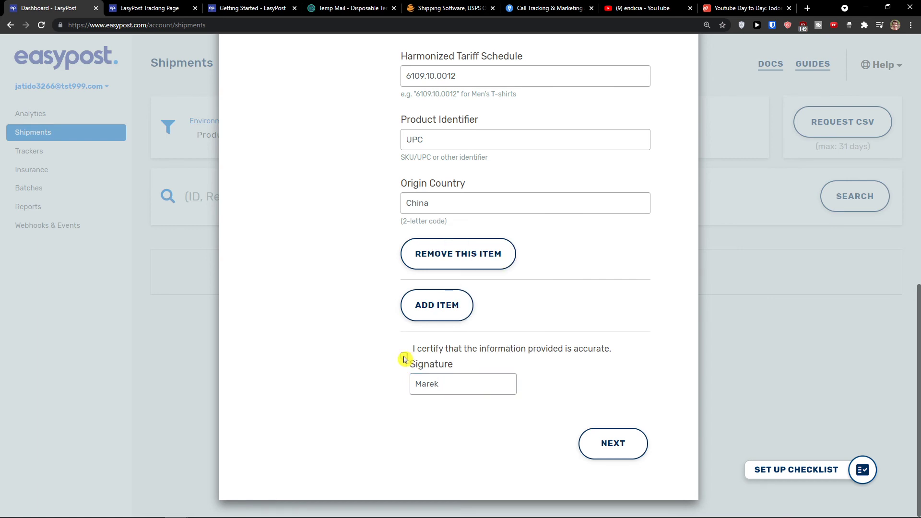
click(636, 438)
scroll(495, 381, up, 10)
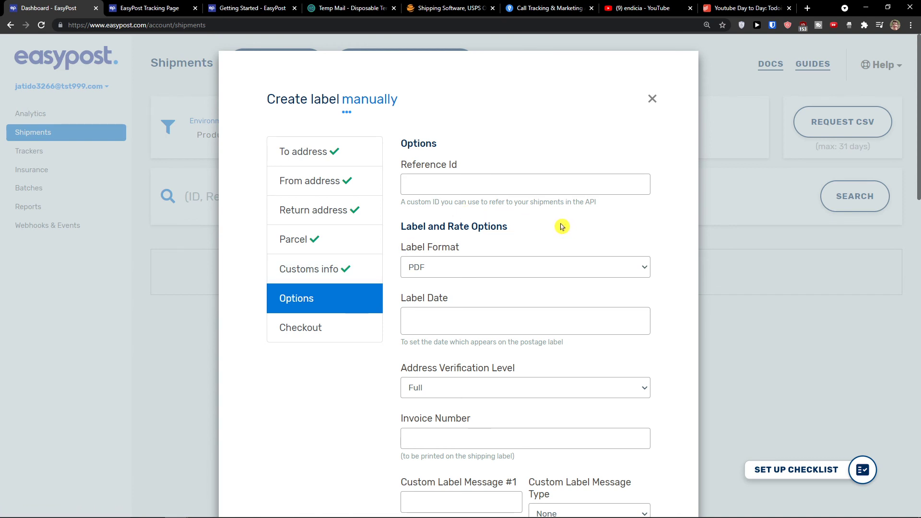
Keep PDF as the label format and Full address verification
scroll(560, 221, down, 1)
click(544, 220)
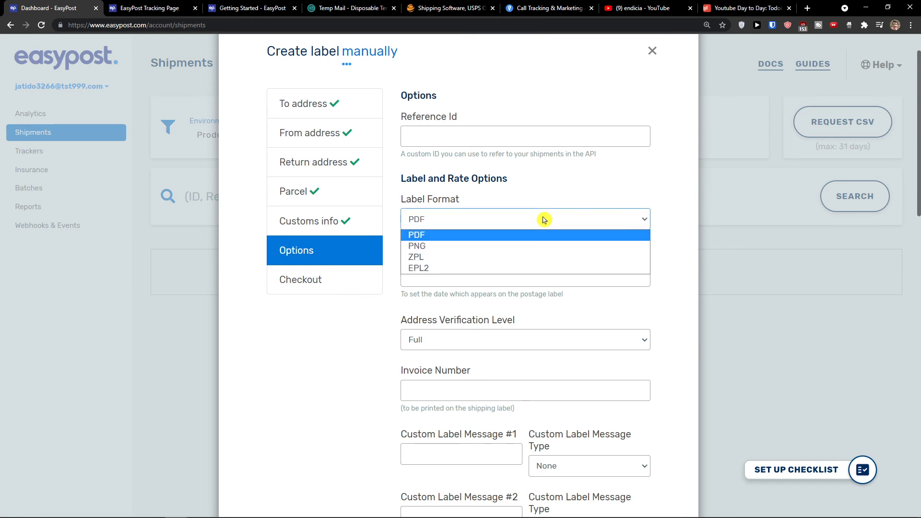
click(544, 220)
click(543, 218)
click(545, 204)
scroll(547, 207, down, 1)
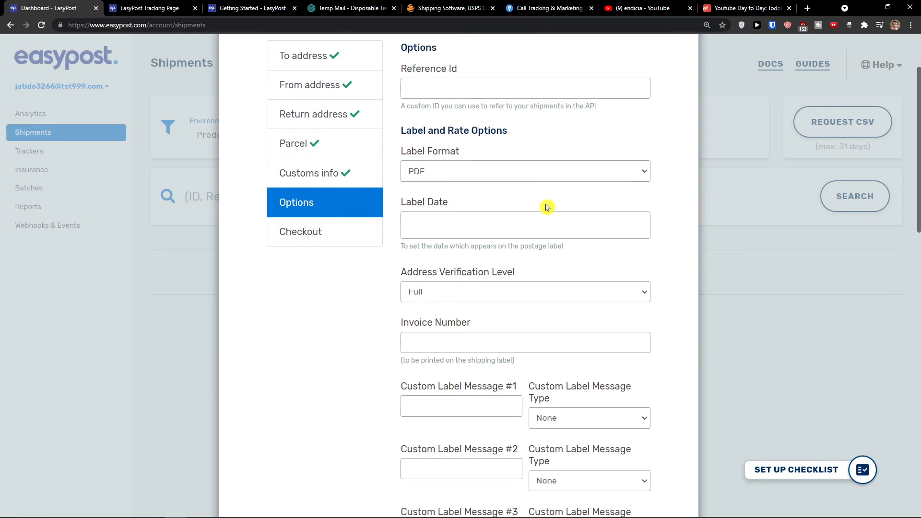
scroll(547, 207, down, 1)
click(556, 244)
click(556, 245)
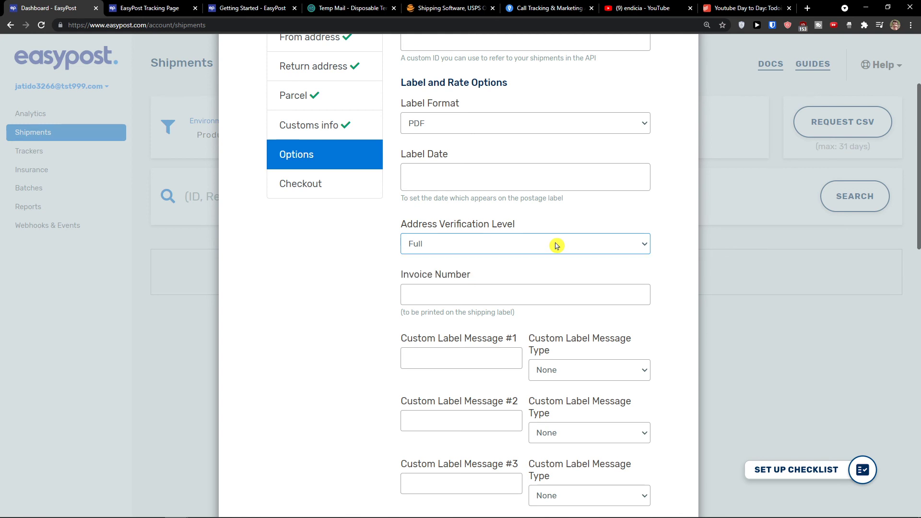
Keep None as the custom label message type
scroll(552, 242, down, 1)
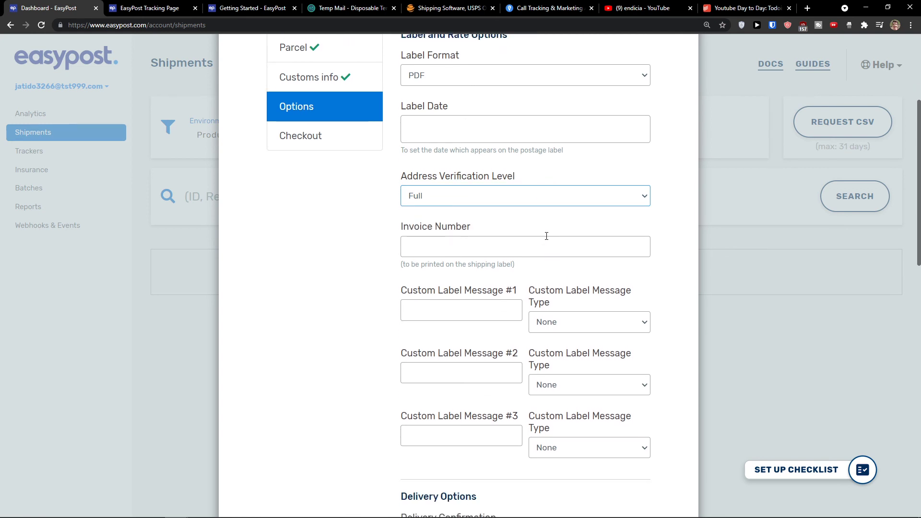
scroll(546, 236, down, 1)
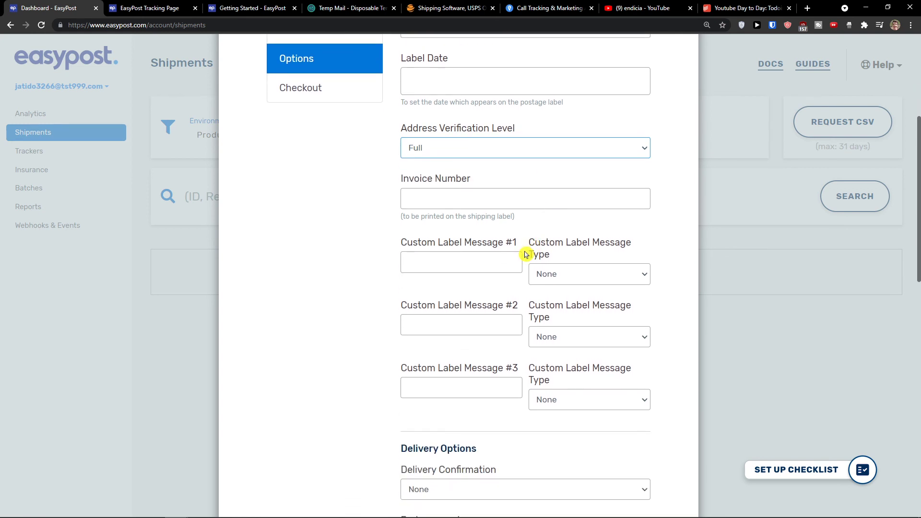
triple_click(524, 248)
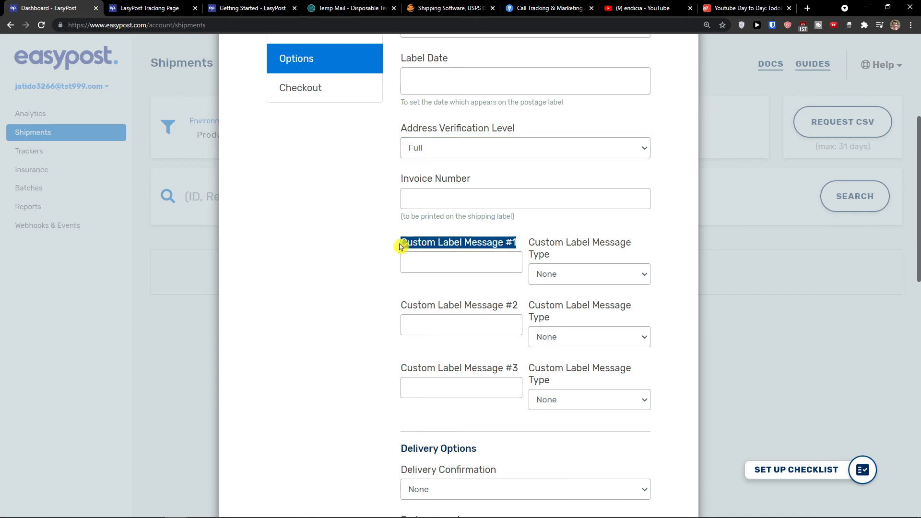
click(536, 243)
click(553, 277)
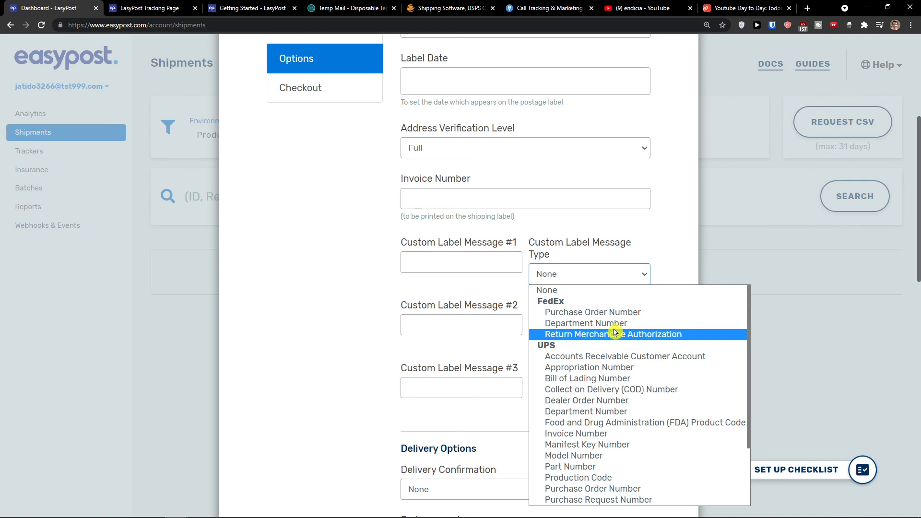
click(450, 283)
Leave delivery confirmation at none and submit the label options to reach checkout
scroll(453, 282, down, 1)
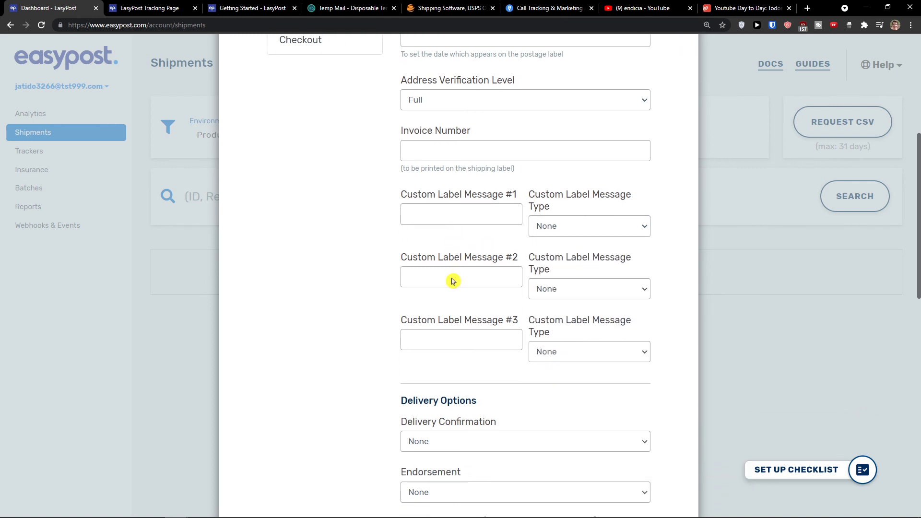
scroll(454, 282, down, 1)
scroll(456, 279, up, 1)
scroll(457, 278, down, 4)
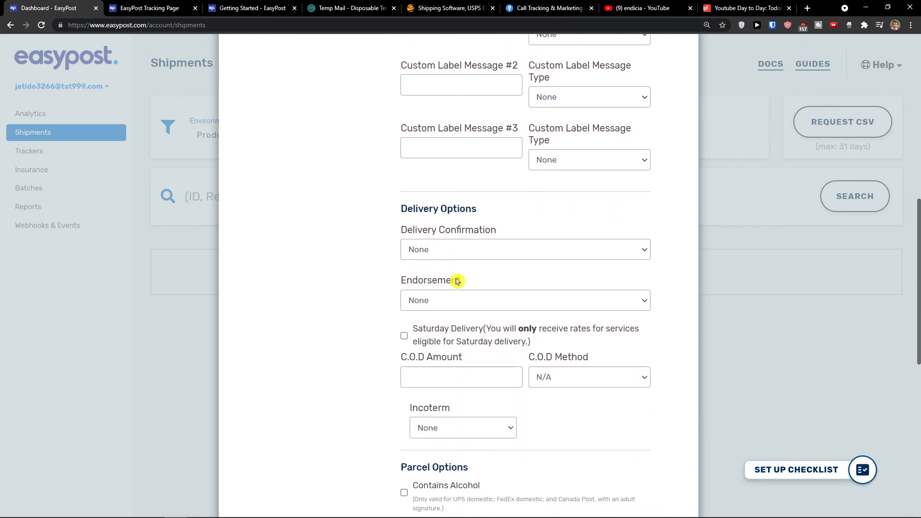
click(478, 259)
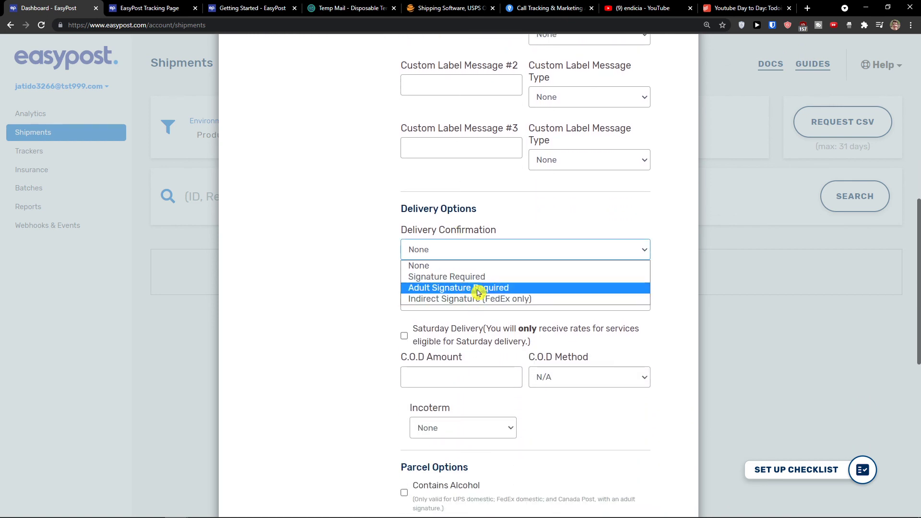
click(479, 267)
scroll(468, 296, down, 2)
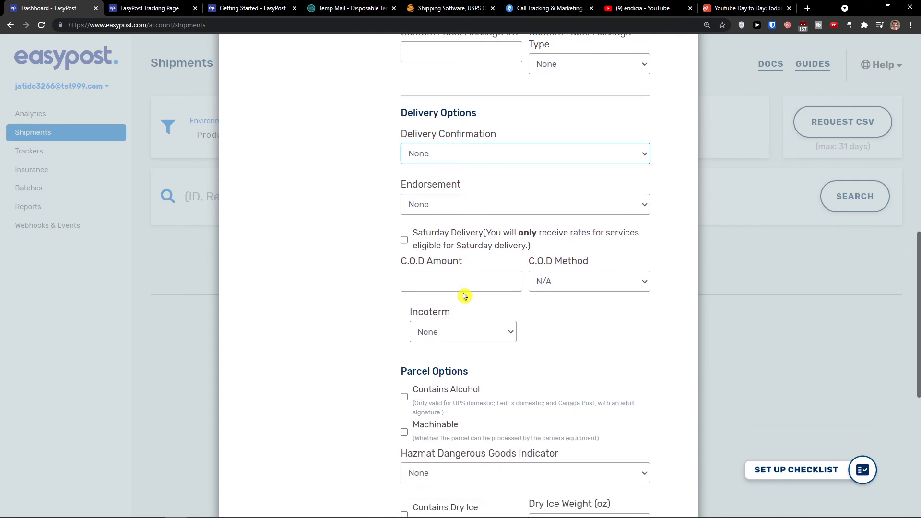
scroll(464, 296, down, 5)
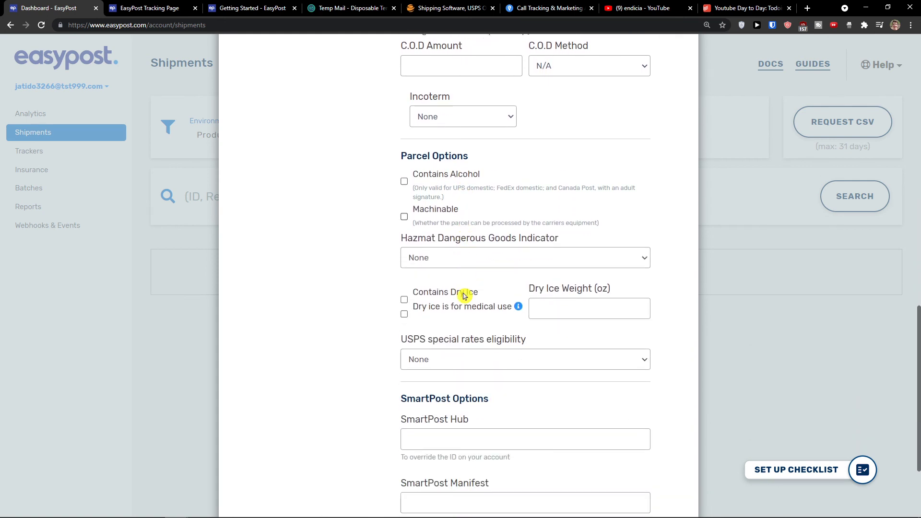
scroll(463, 297, down, 3)
scroll(485, 344, up, 18)
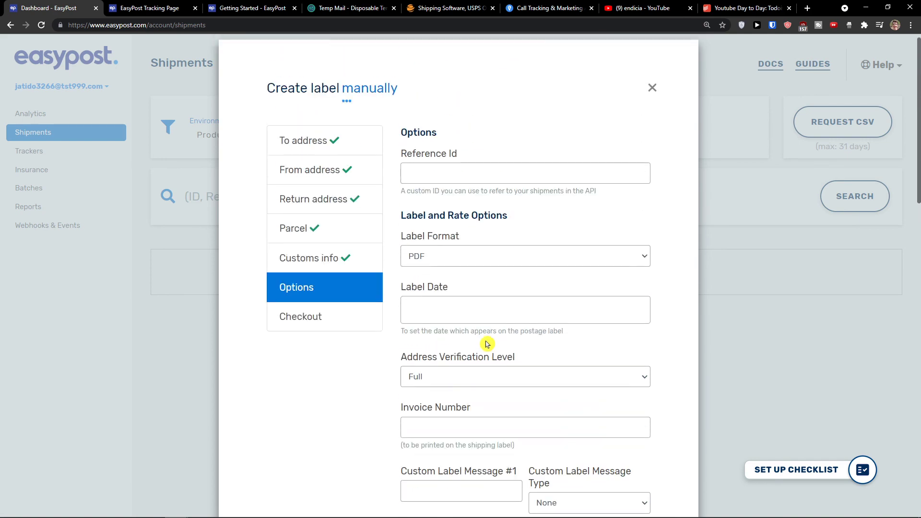
scroll(486, 344, down, 17)
click(629, 453)
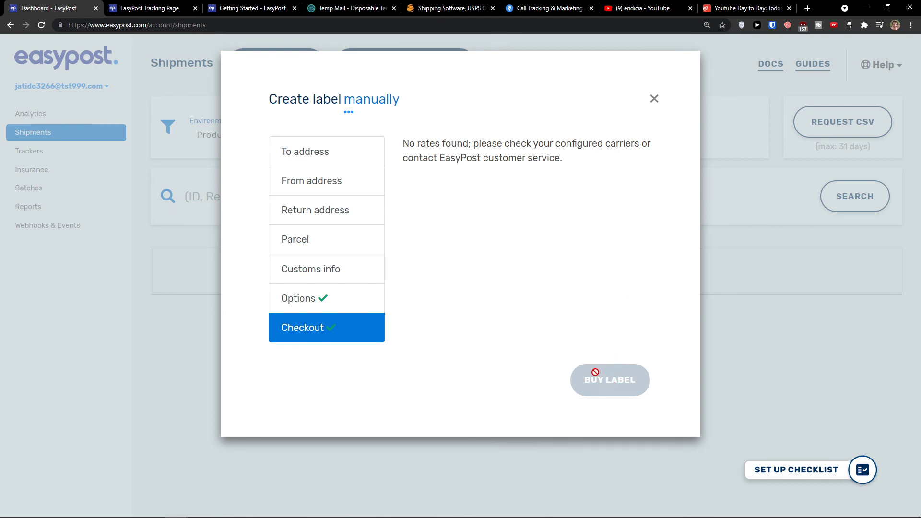
Close the Create label dialog after checkout reports no rates found
click(664, 94)
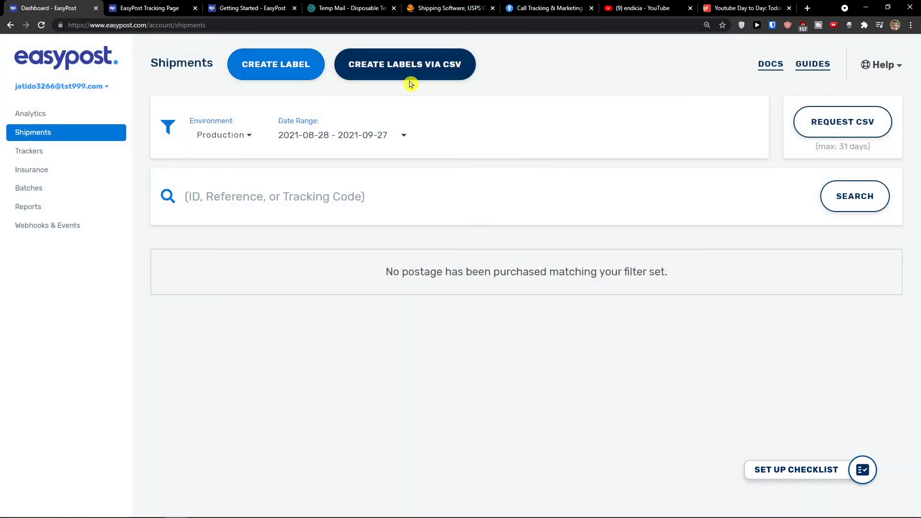
Browse Trackers, Batches, Reports, Webhooks & Events and Insurance, ending on the Batches page
click(429, 73)
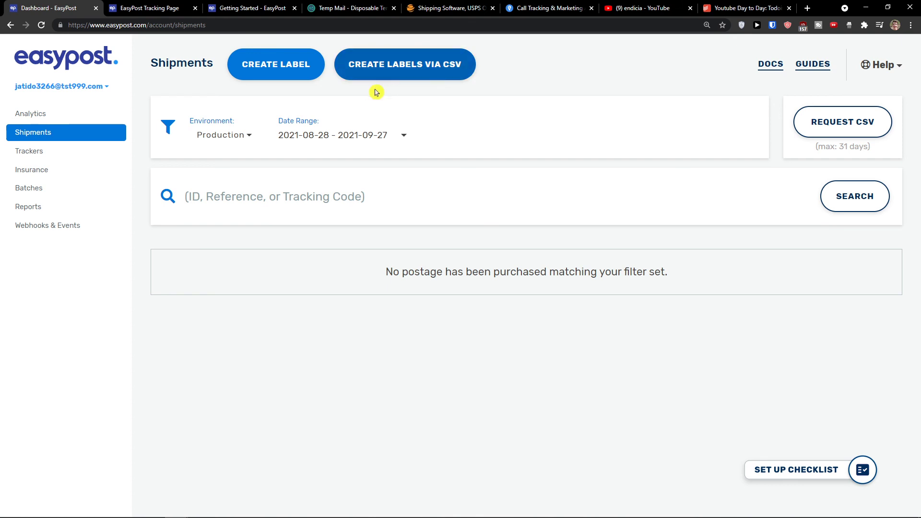
click(69, 159)
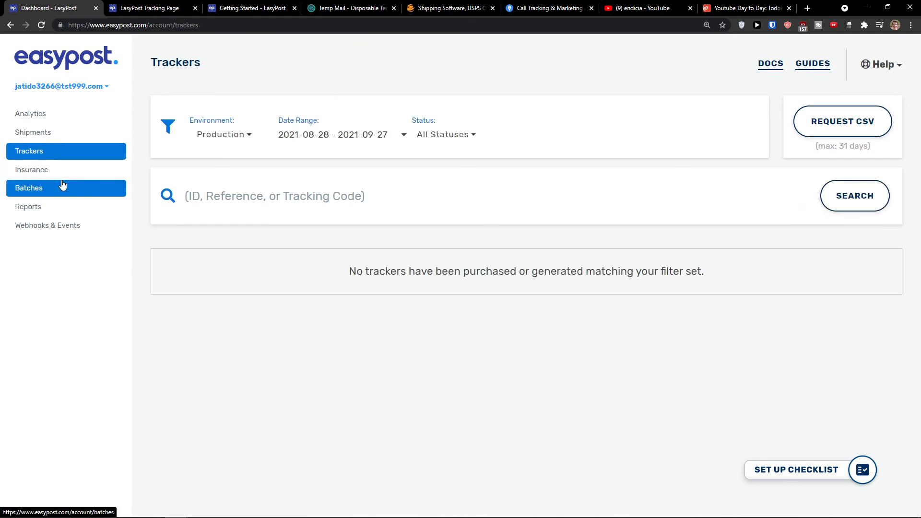
click(63, 185)
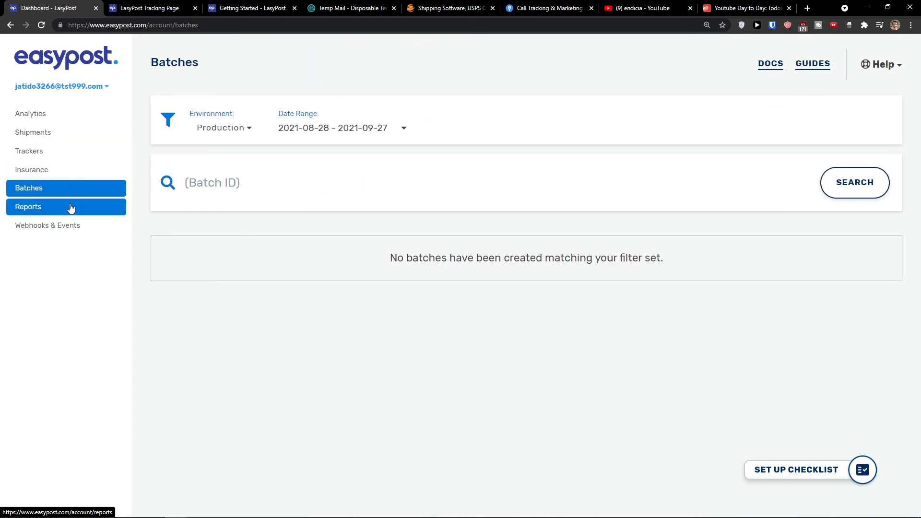
click(70, 207)
click(76, 225)
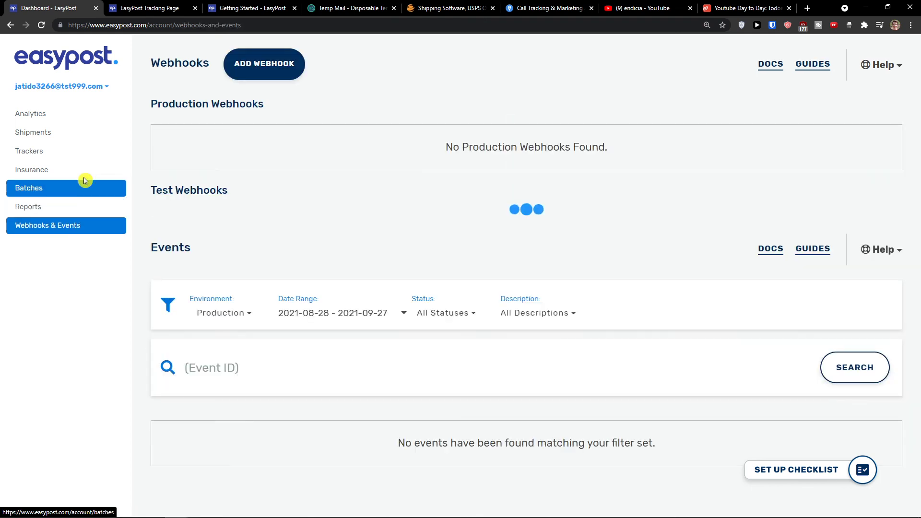
click(83, 153)
click(79, 171)
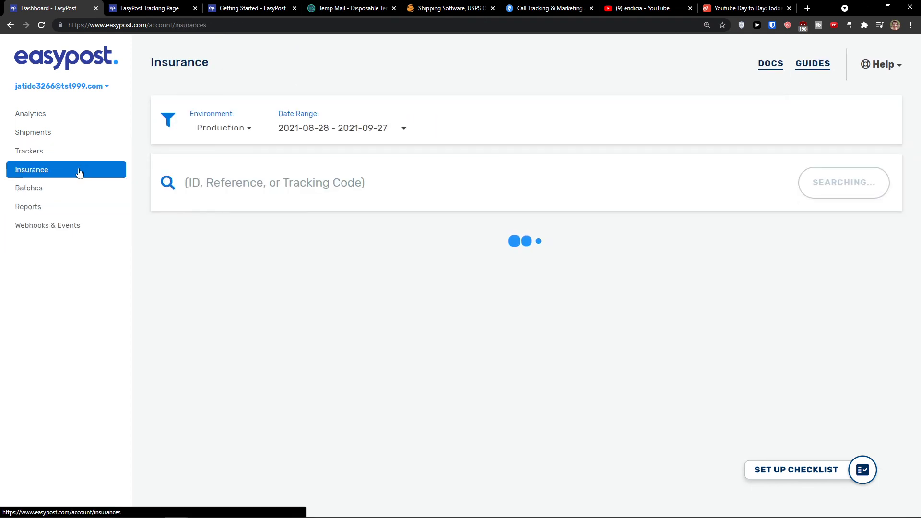
click(74, 192)
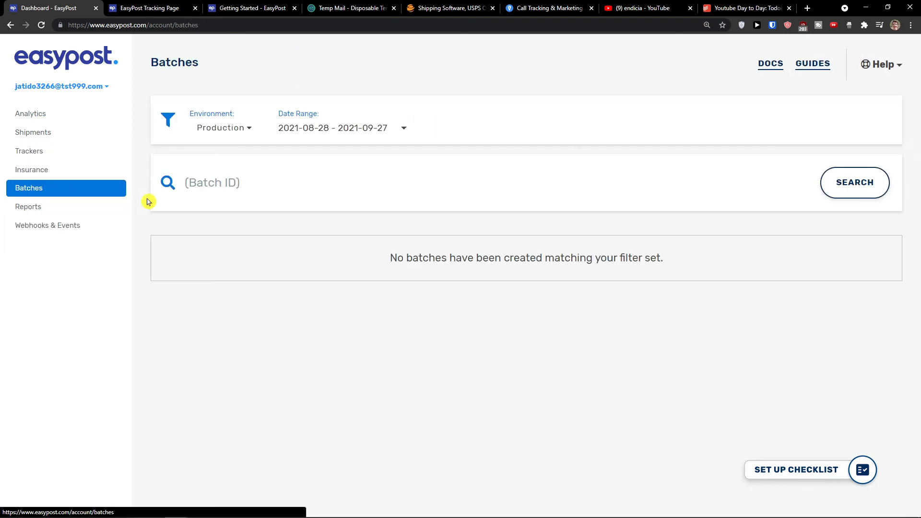